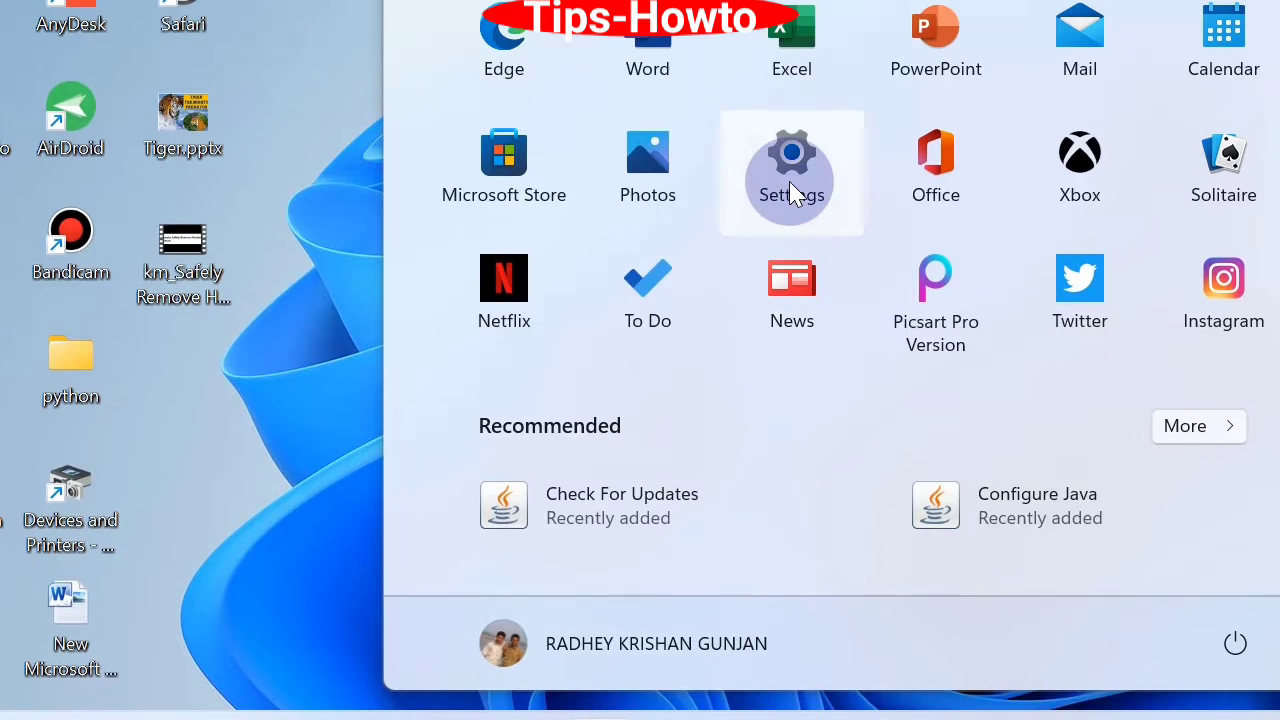
In the system sound settings, allow apps and Windows to use the Realtek speaker for audio.
left_click(791, 111)
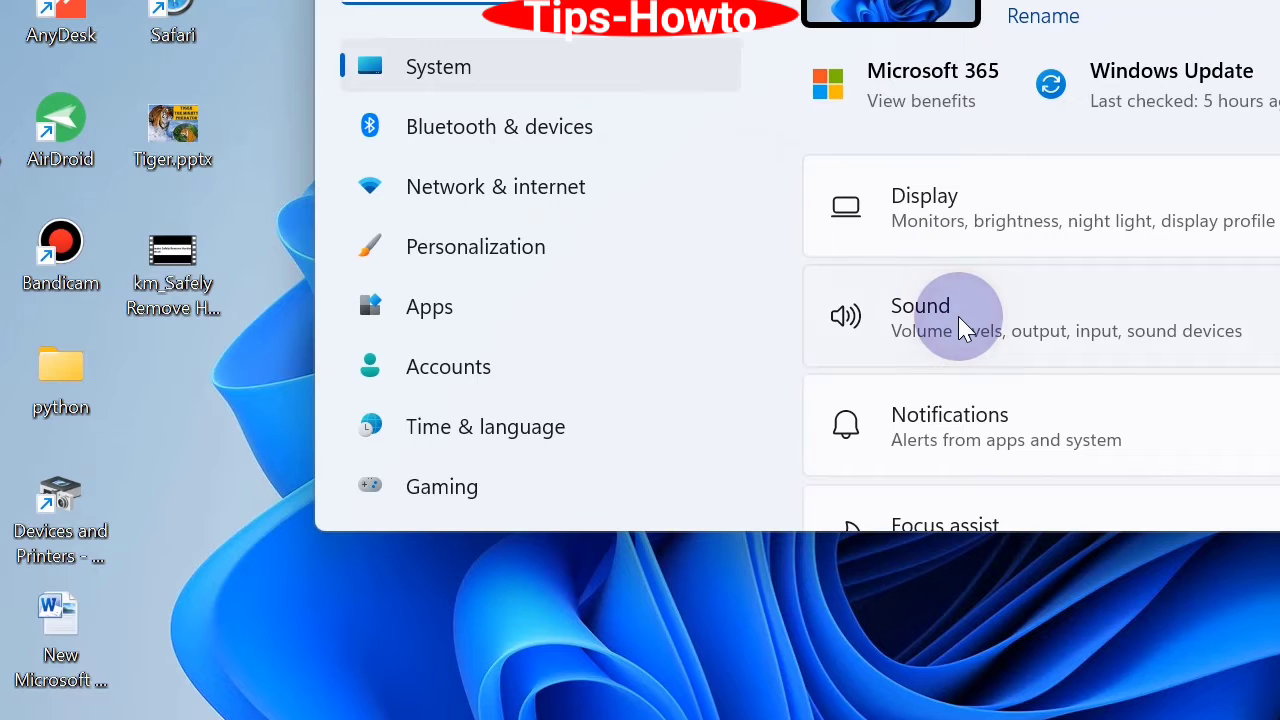
left_click(958, 316)
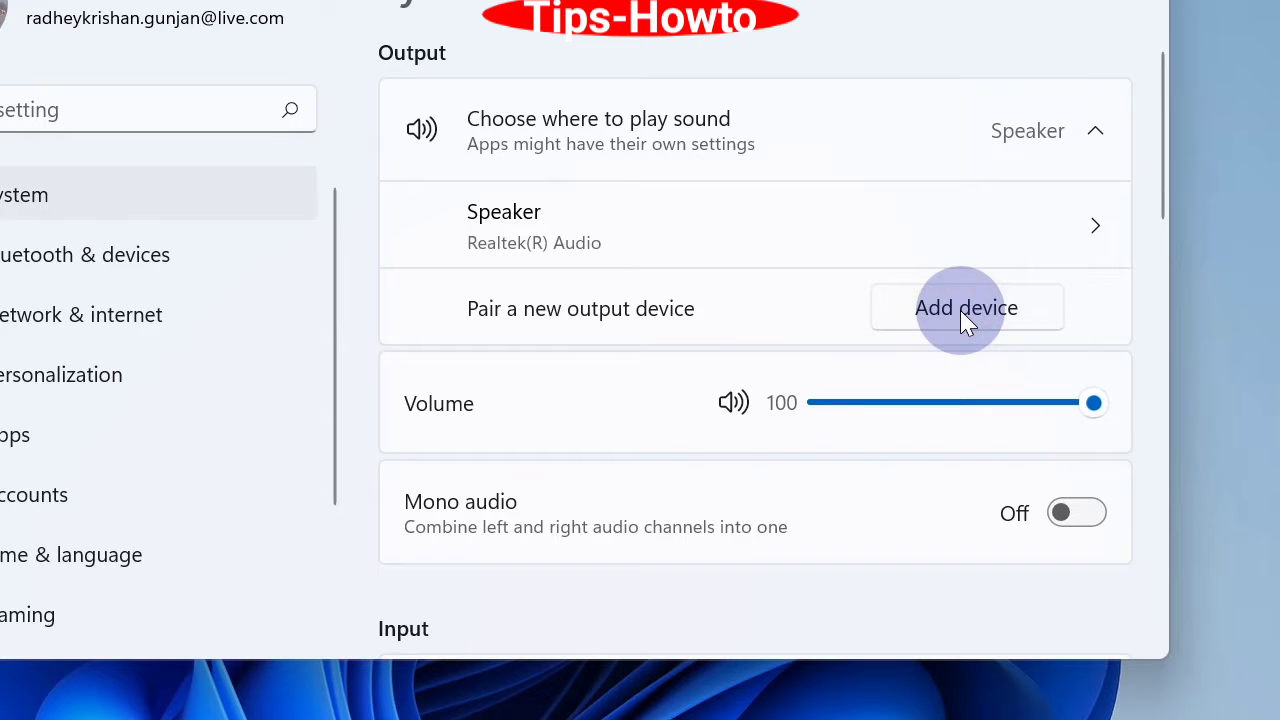
left_click(960, 310)
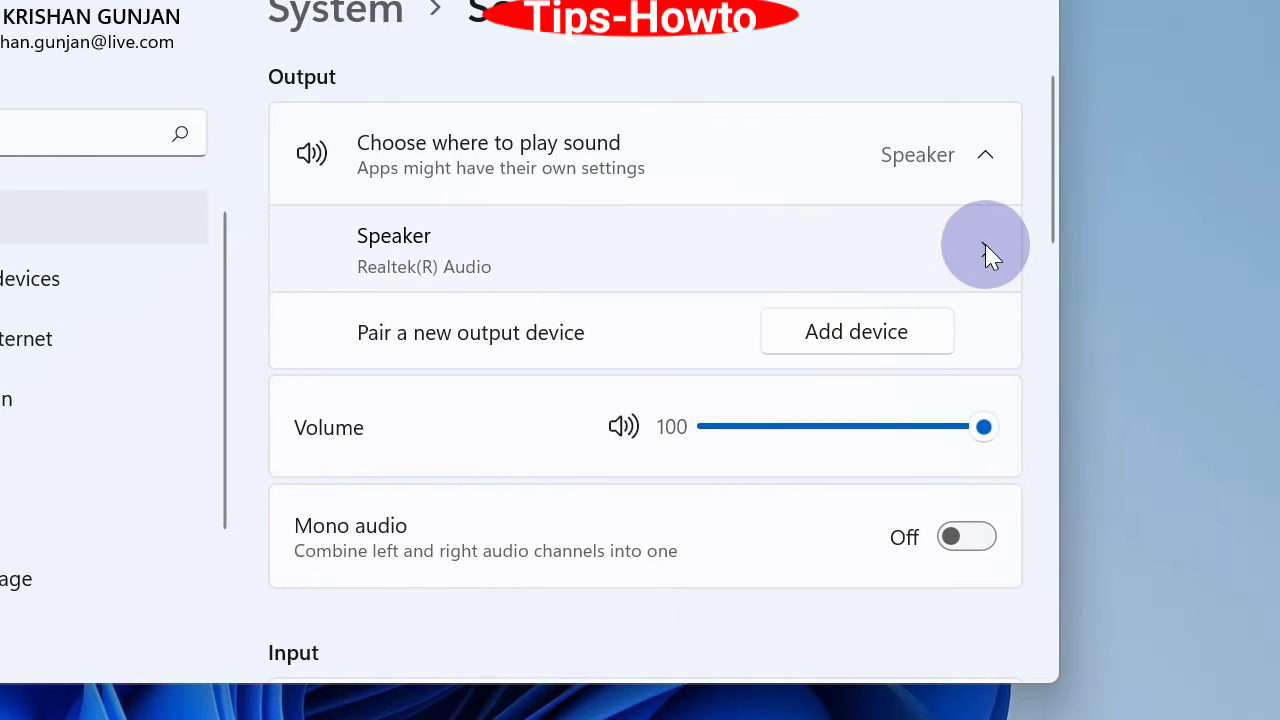
left_click(985, 244)
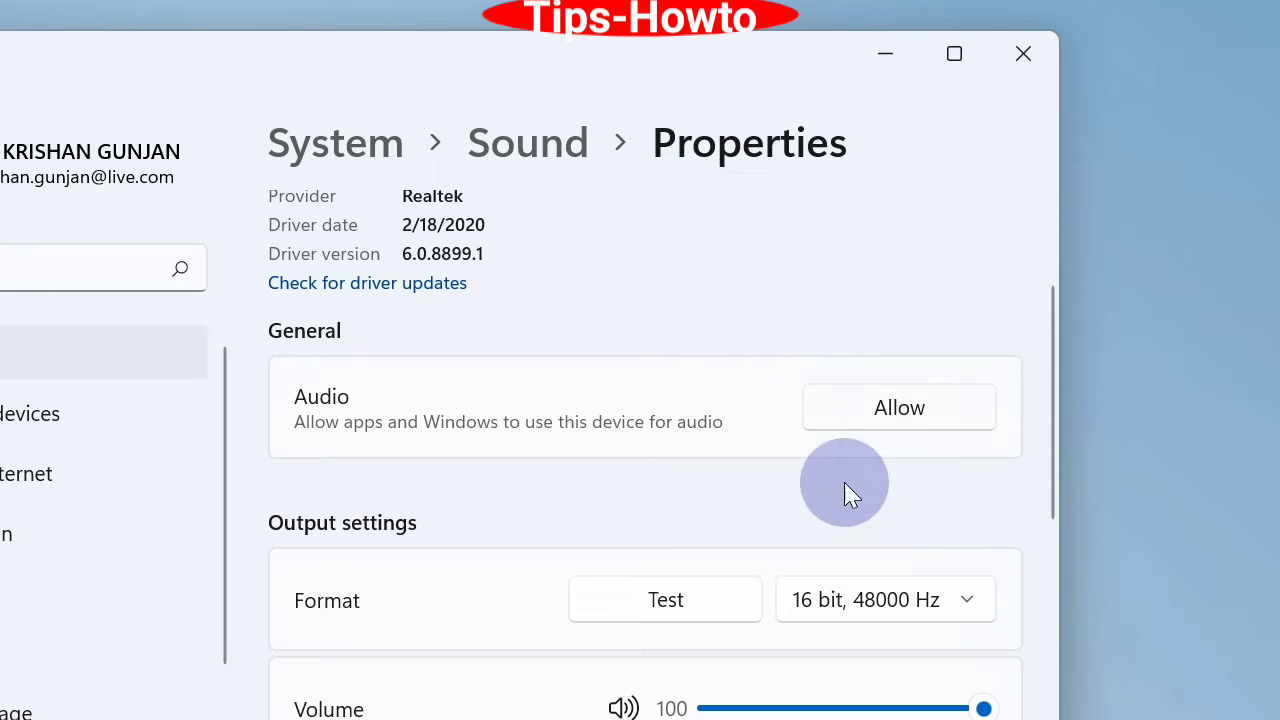
left_click(905, 412)
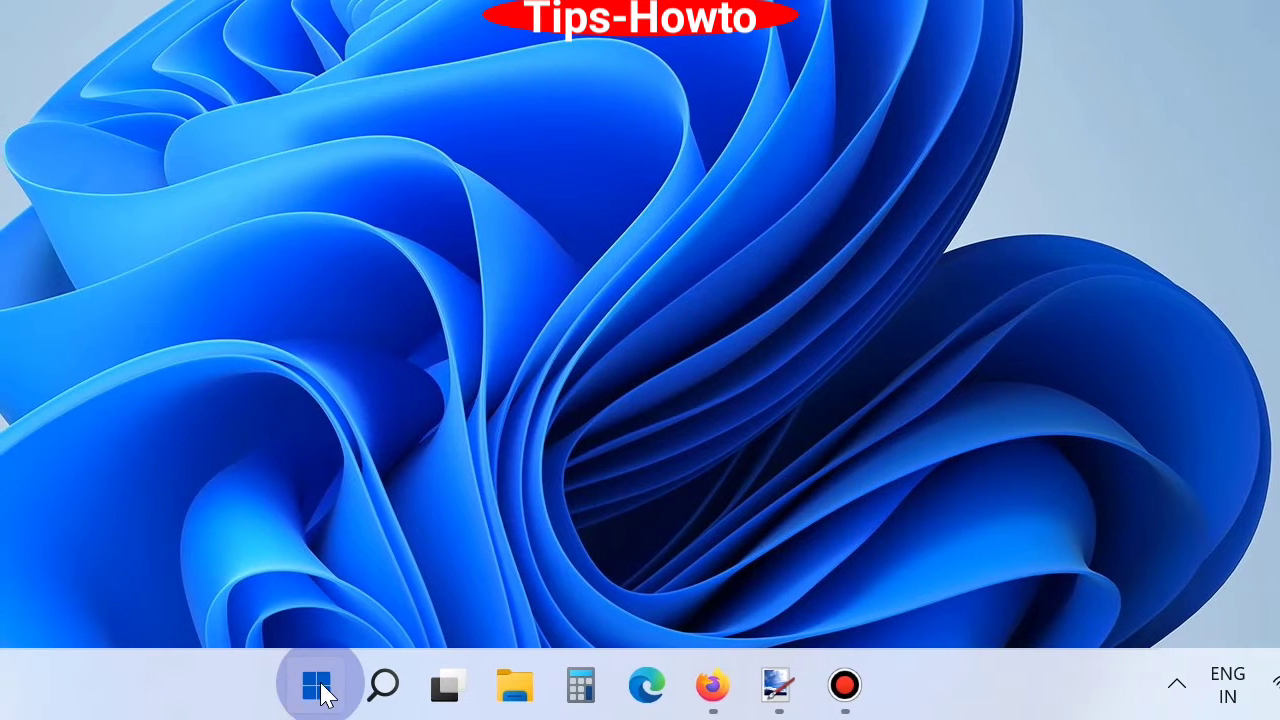
In Device Manager, check the available device actions for the boAt Rockerz entries under Sound, video and game controllers.
right_click(324, 690)
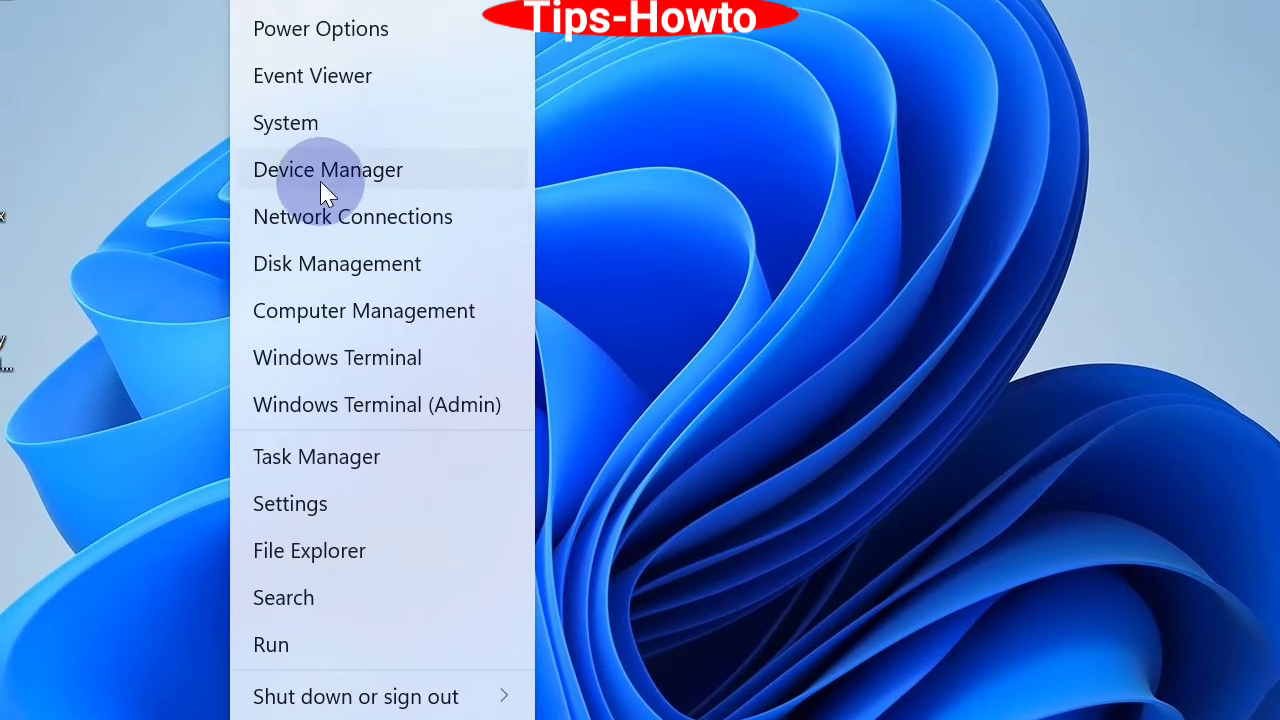
left_click(255, 40)
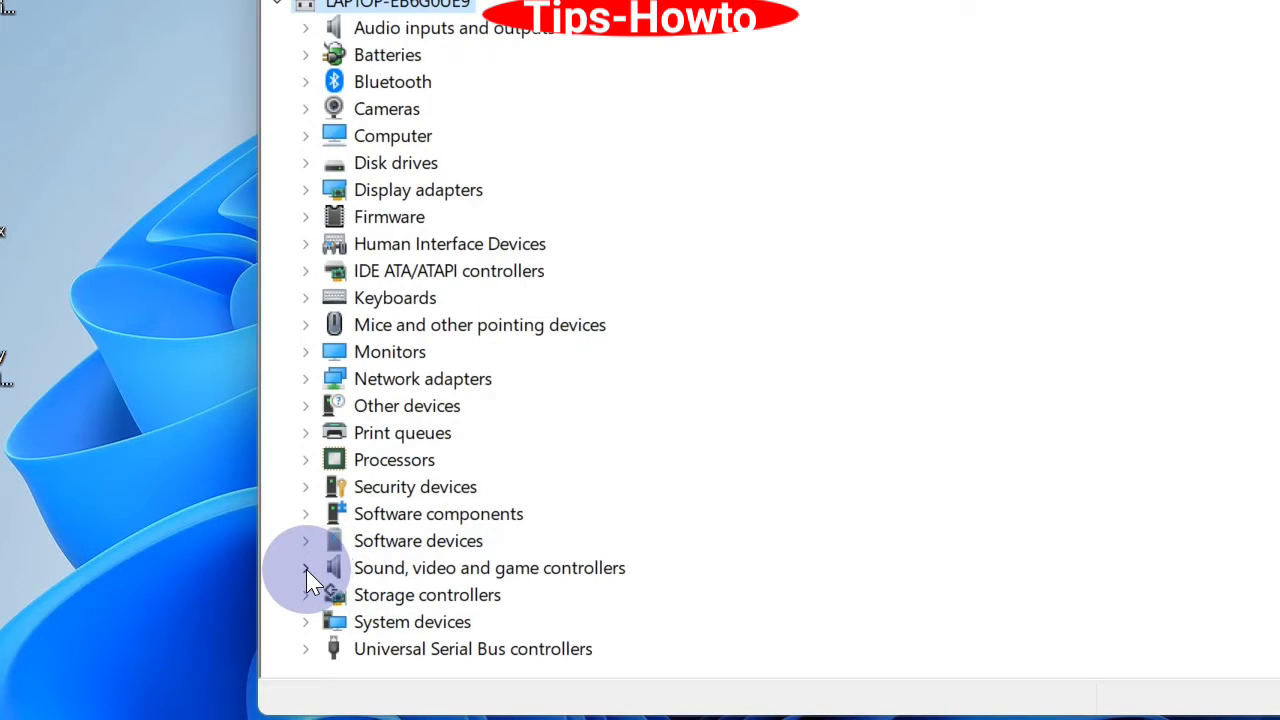
left_click(306, 569)
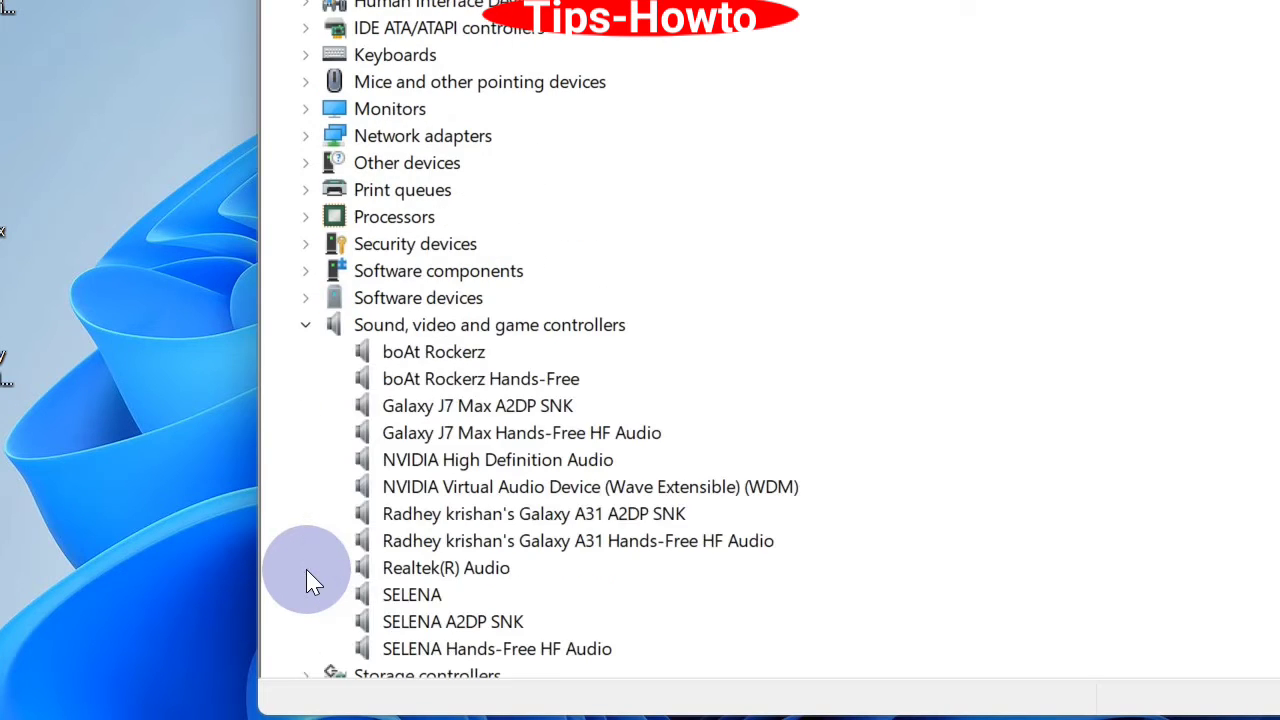
right_click(435, 366)
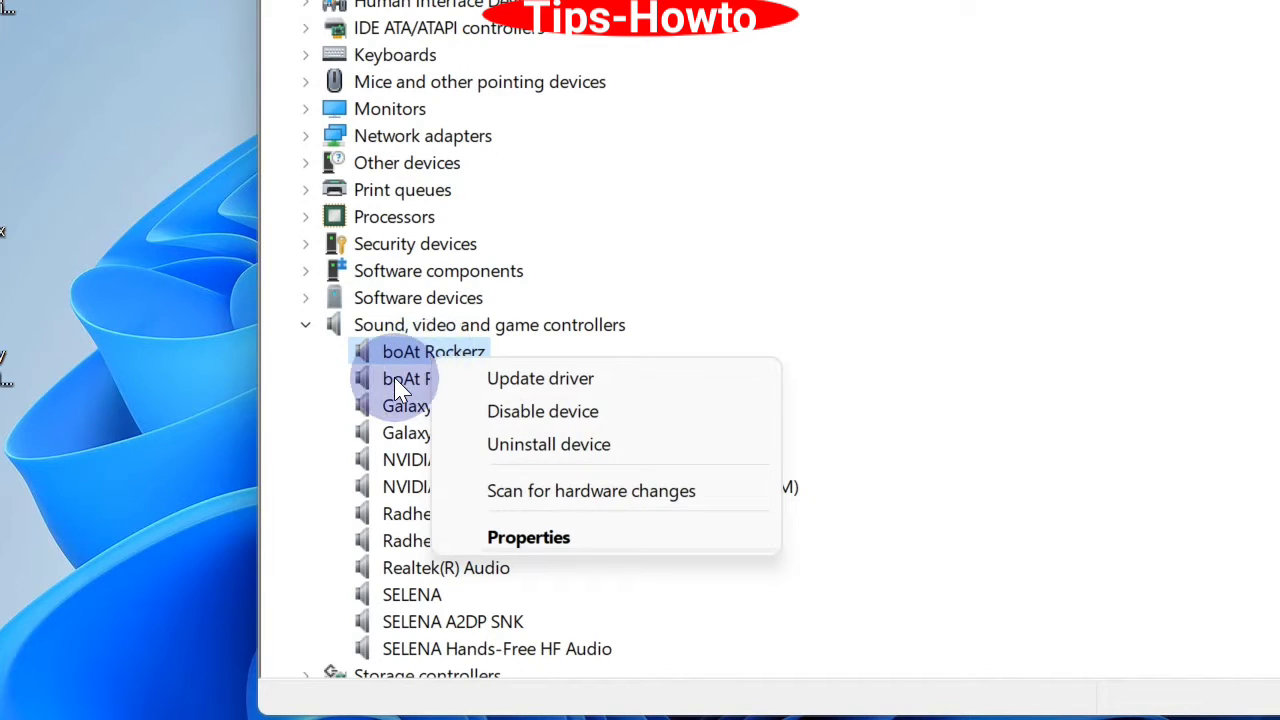
right_click(396, 381)
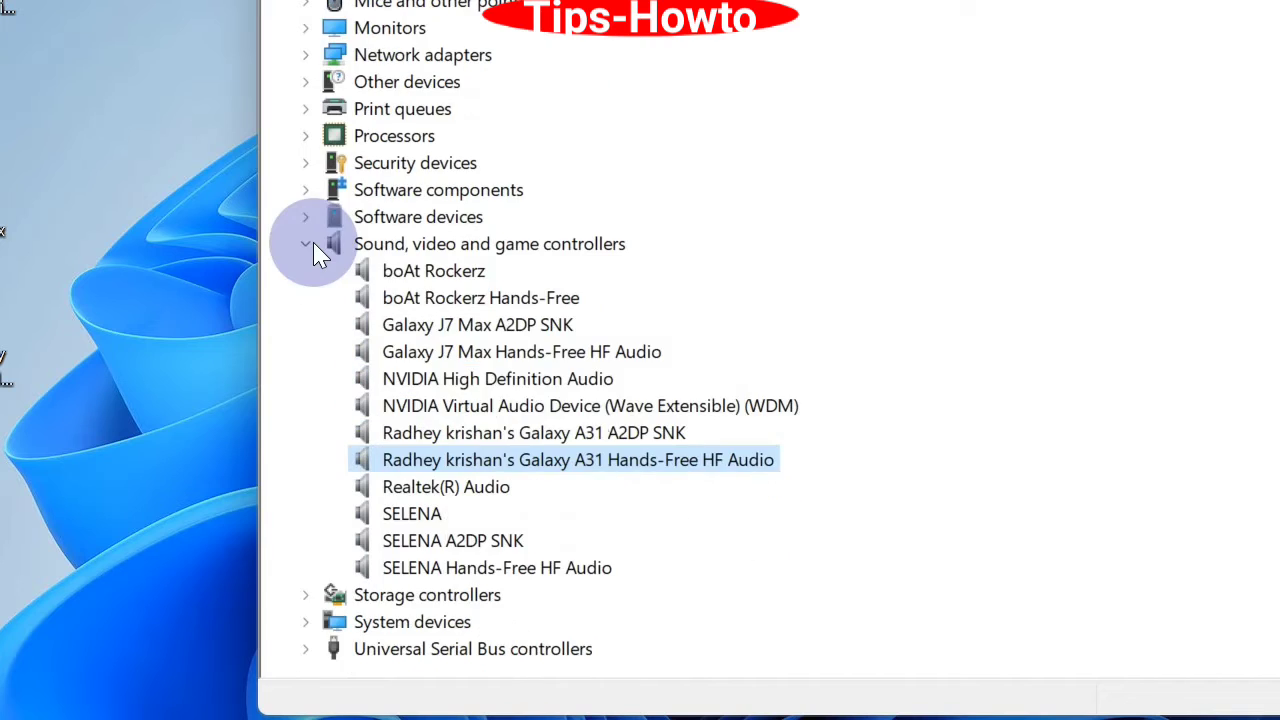
left_click(313, 242)
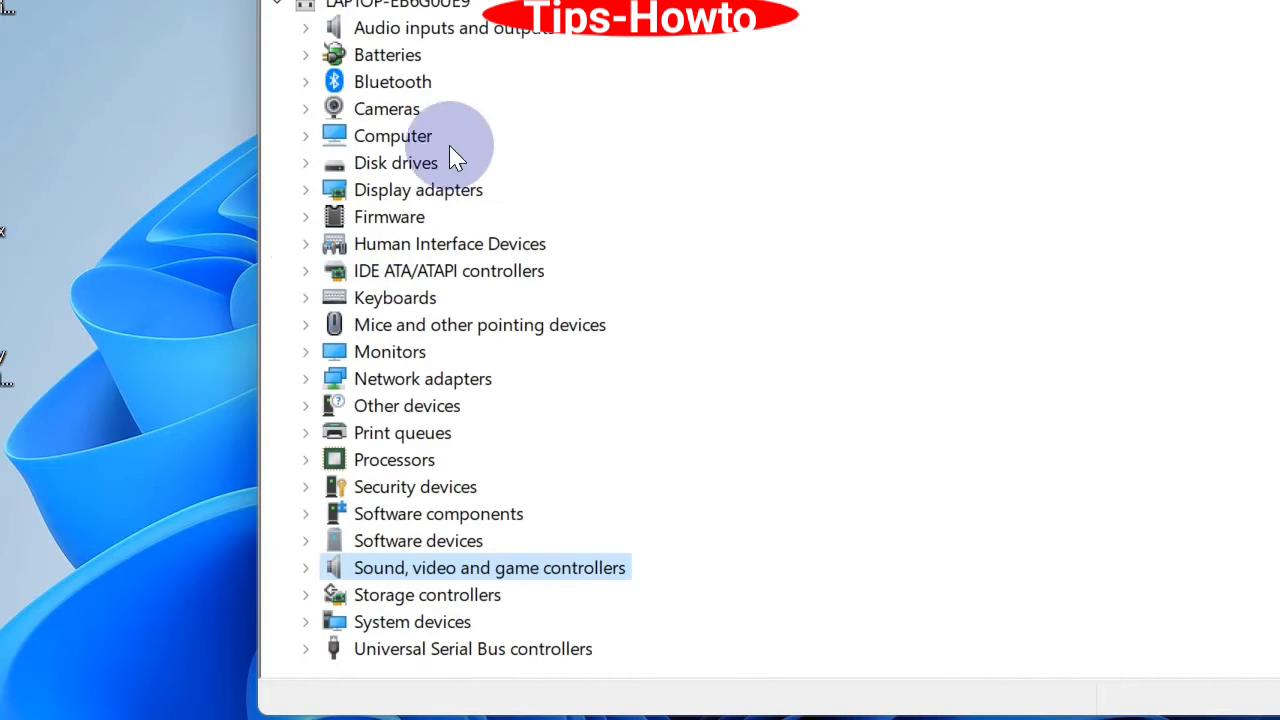
Check the available device actions for the Realtek microphone array, speaker and Stereo Mix under Audio inputs and outputs.
left_click(306, 28)
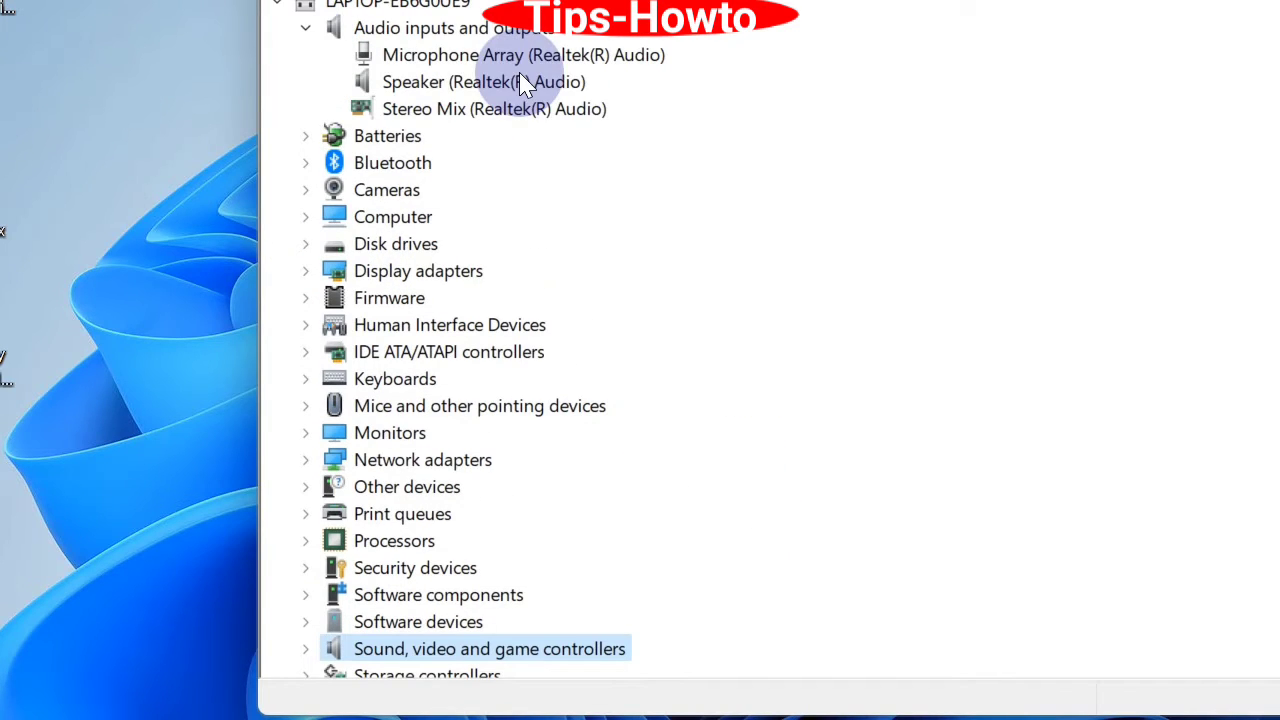
right_click(467, 66)
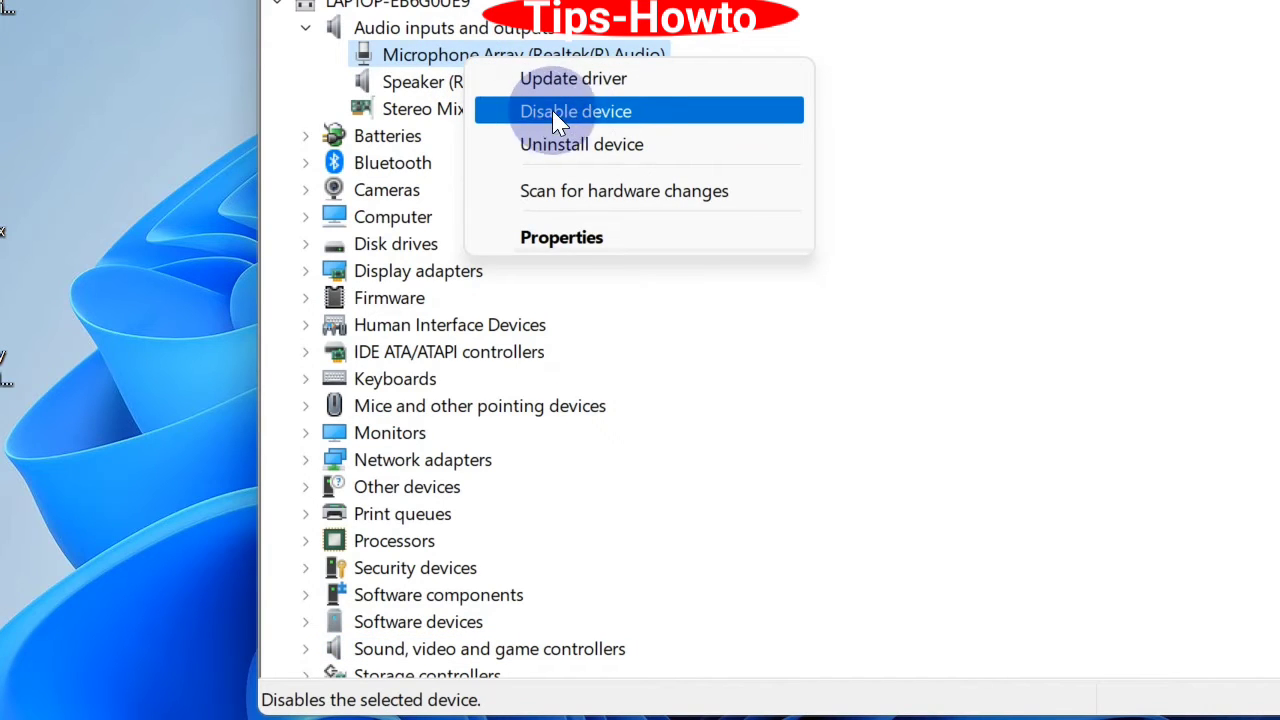
right_click(419, 87)
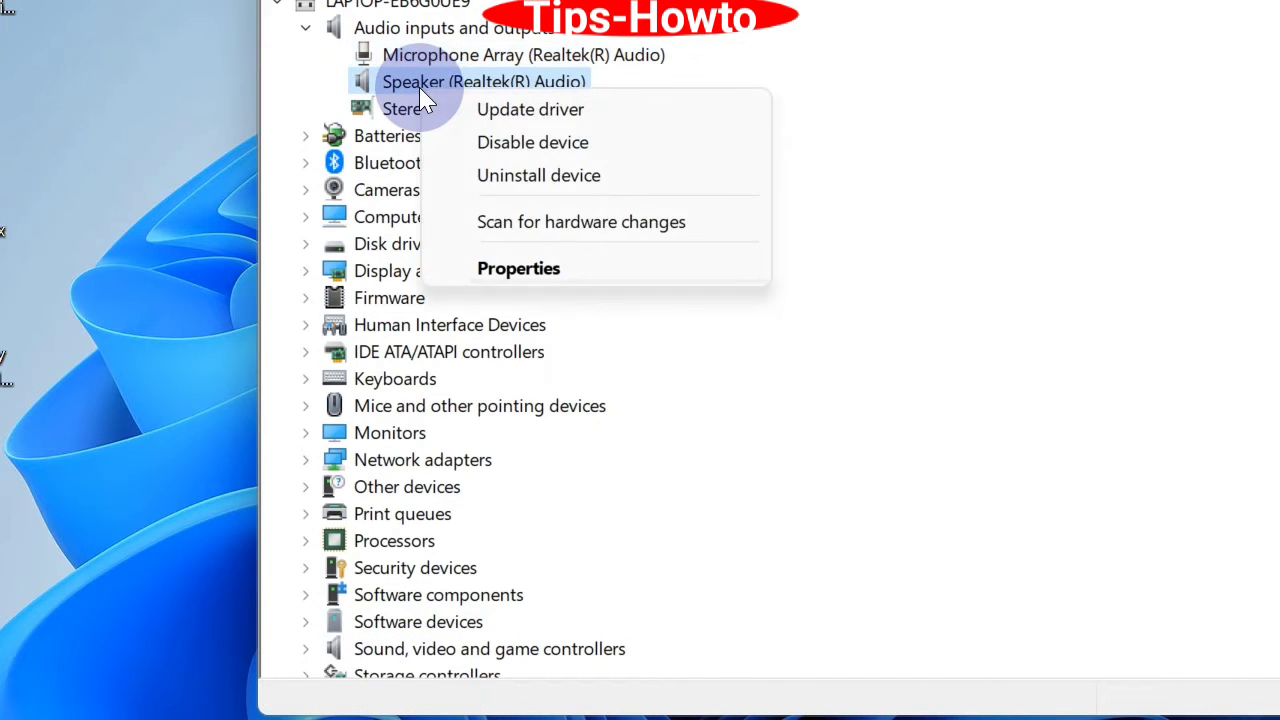
left_click(415, 110)
right_click(410, 114)
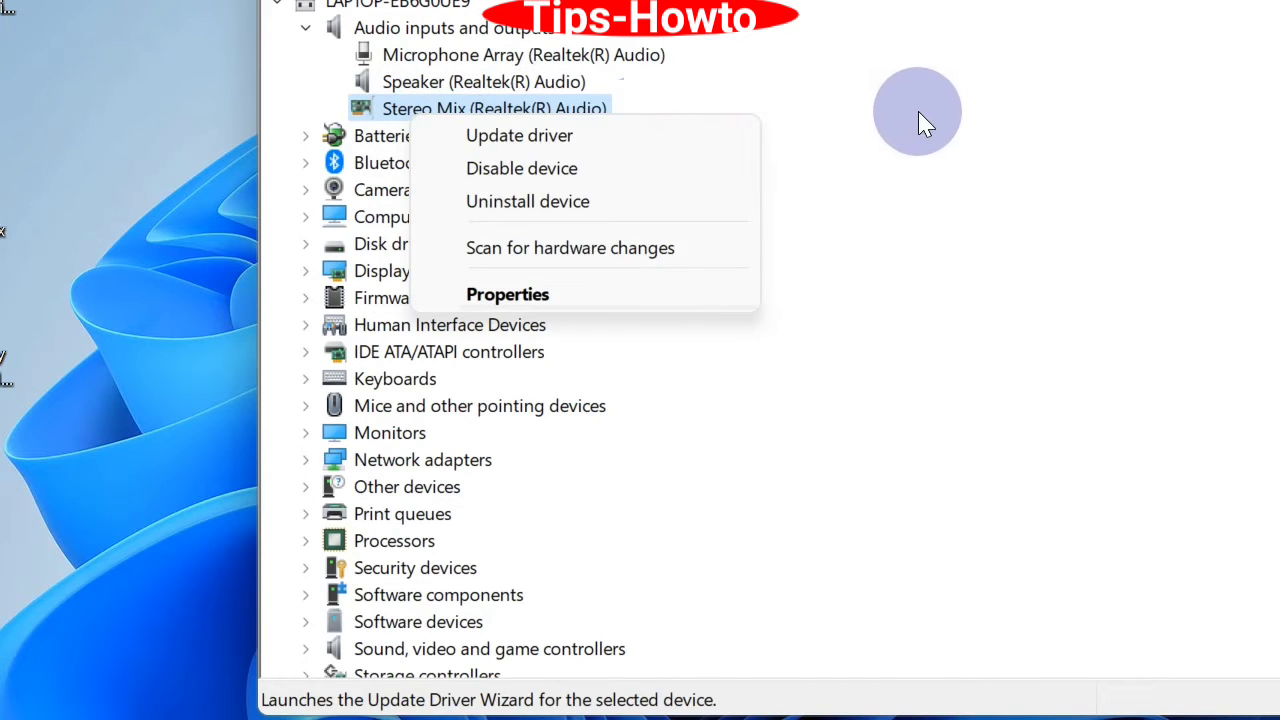
left_click(920, 115)
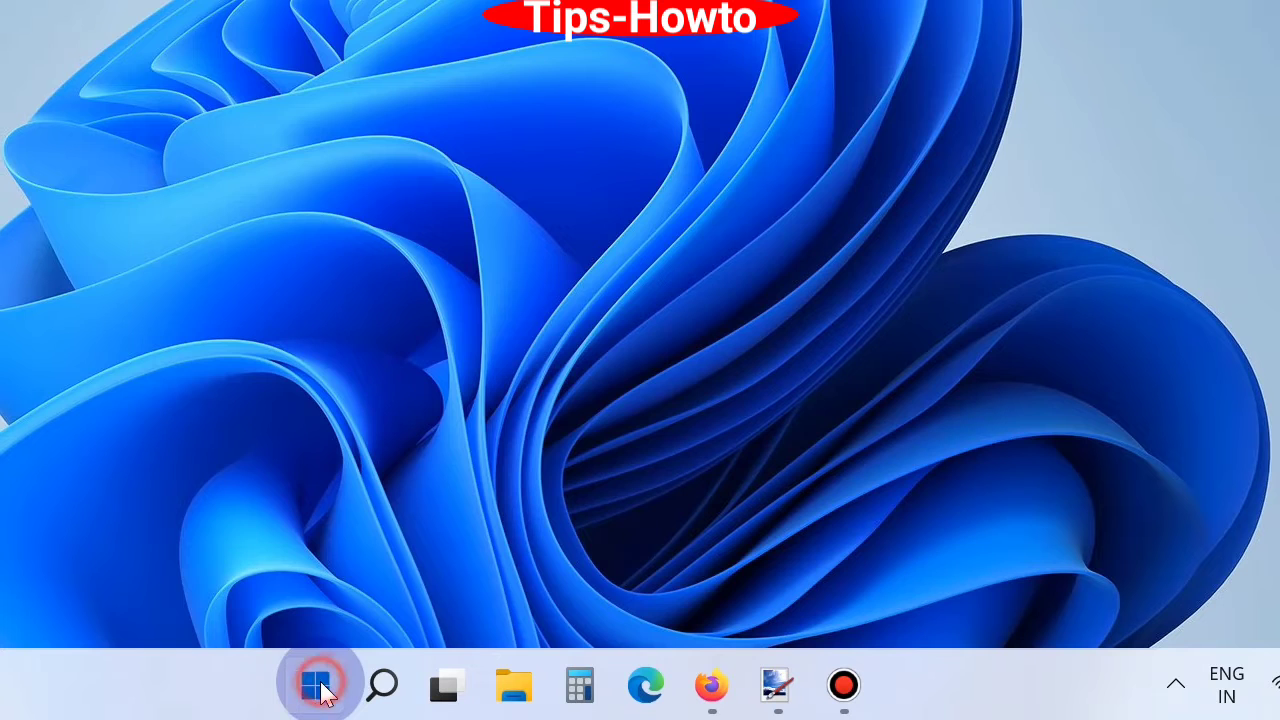
Run the Playing Audio troubleshooter from the other troubleshooters in the system settings.
left_click(316, 682)
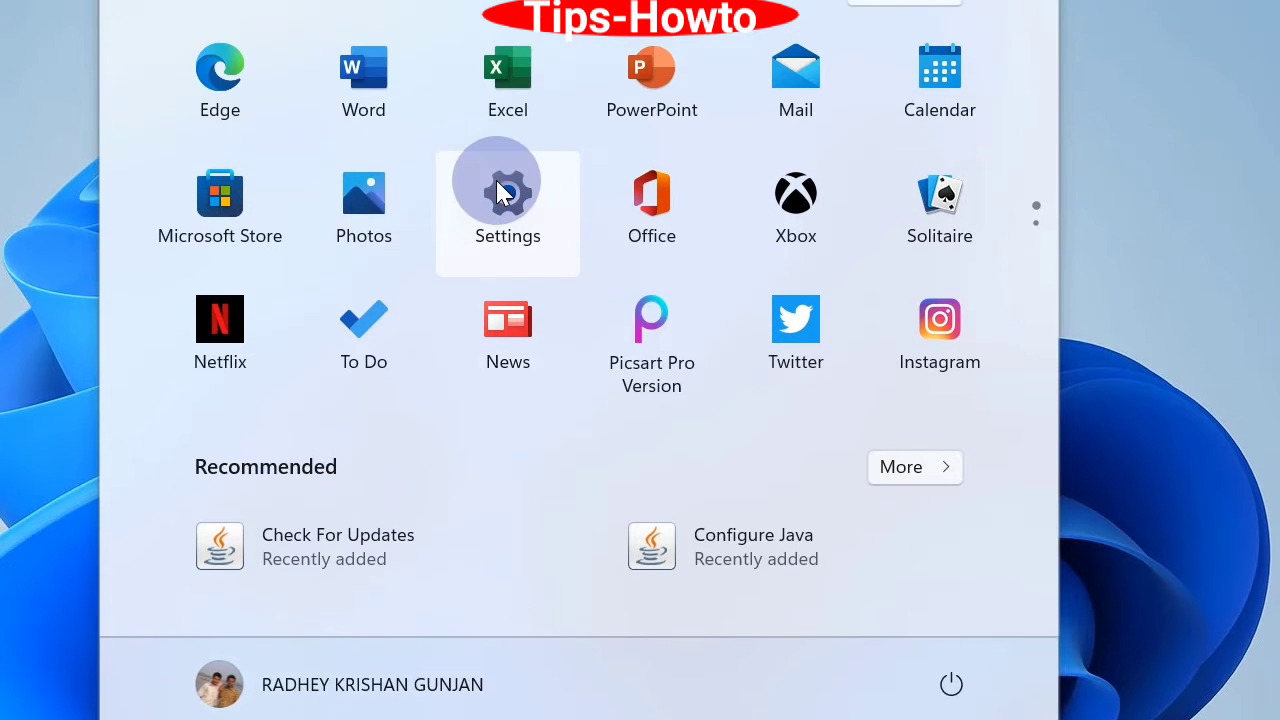
left_click(500, 192)
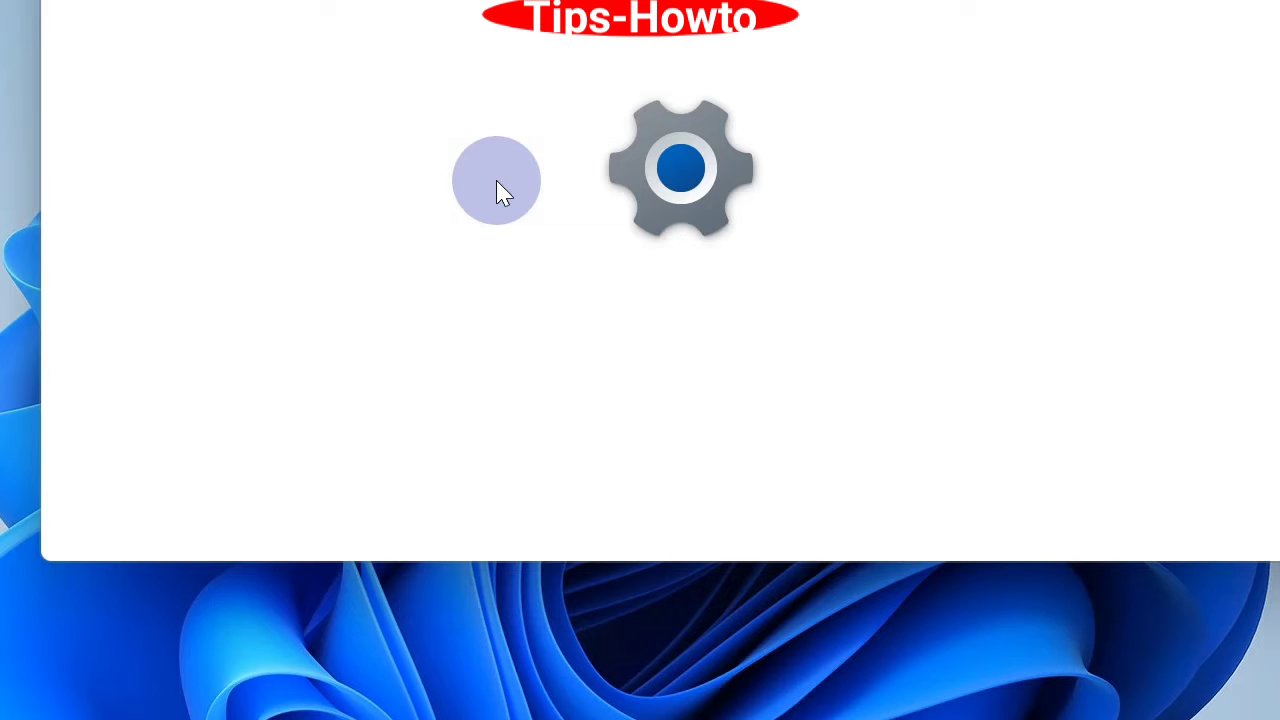
scroll(738, 364, "down", 2)
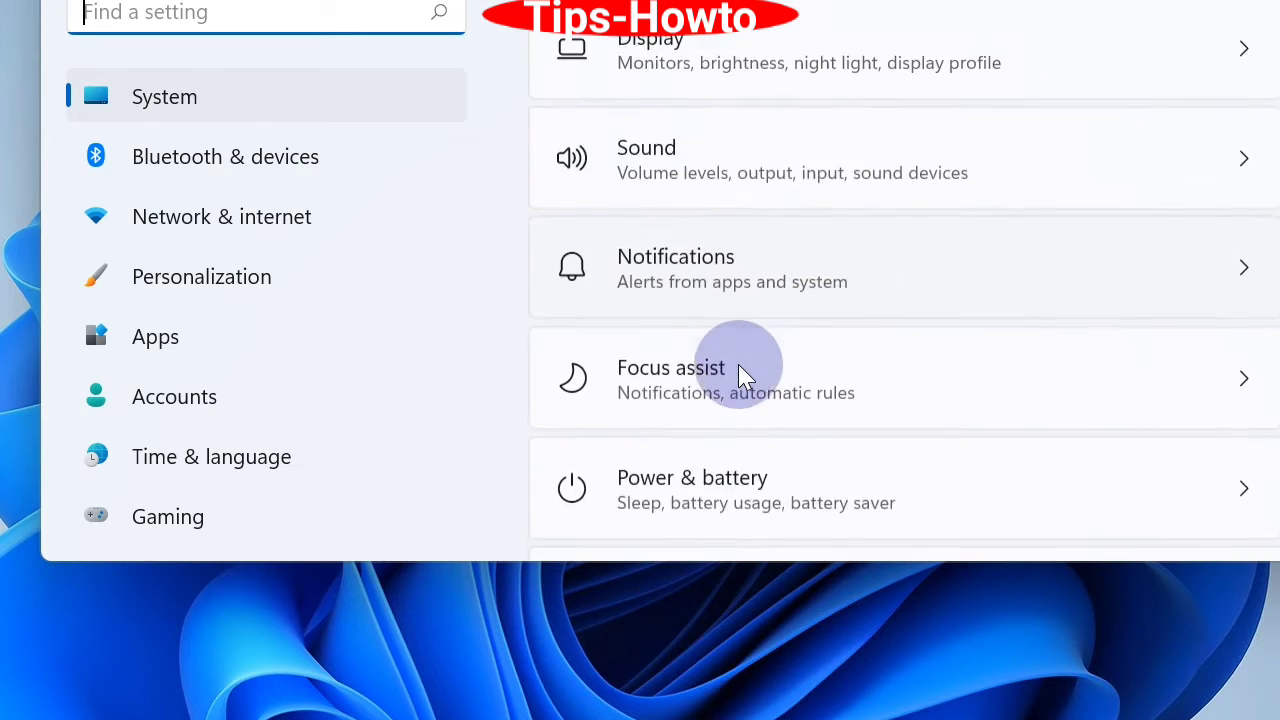
scroll(738, 364, "down", 5)
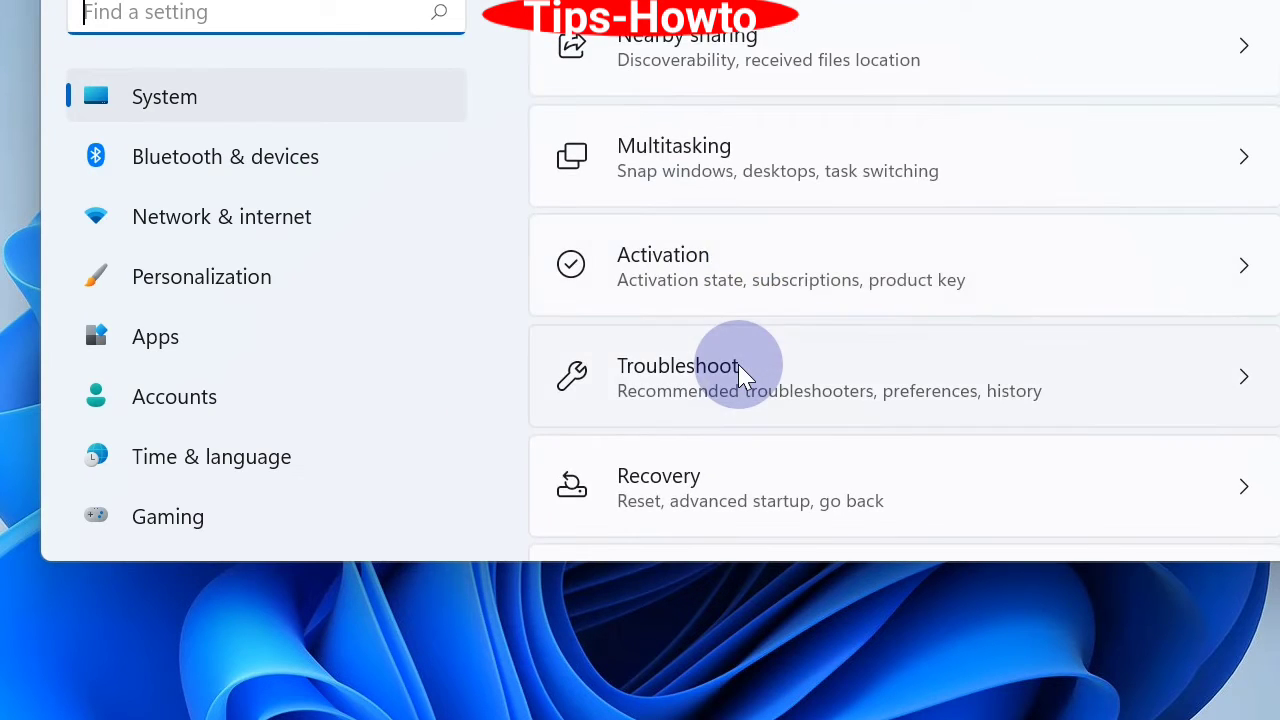
left_click(738, 364)
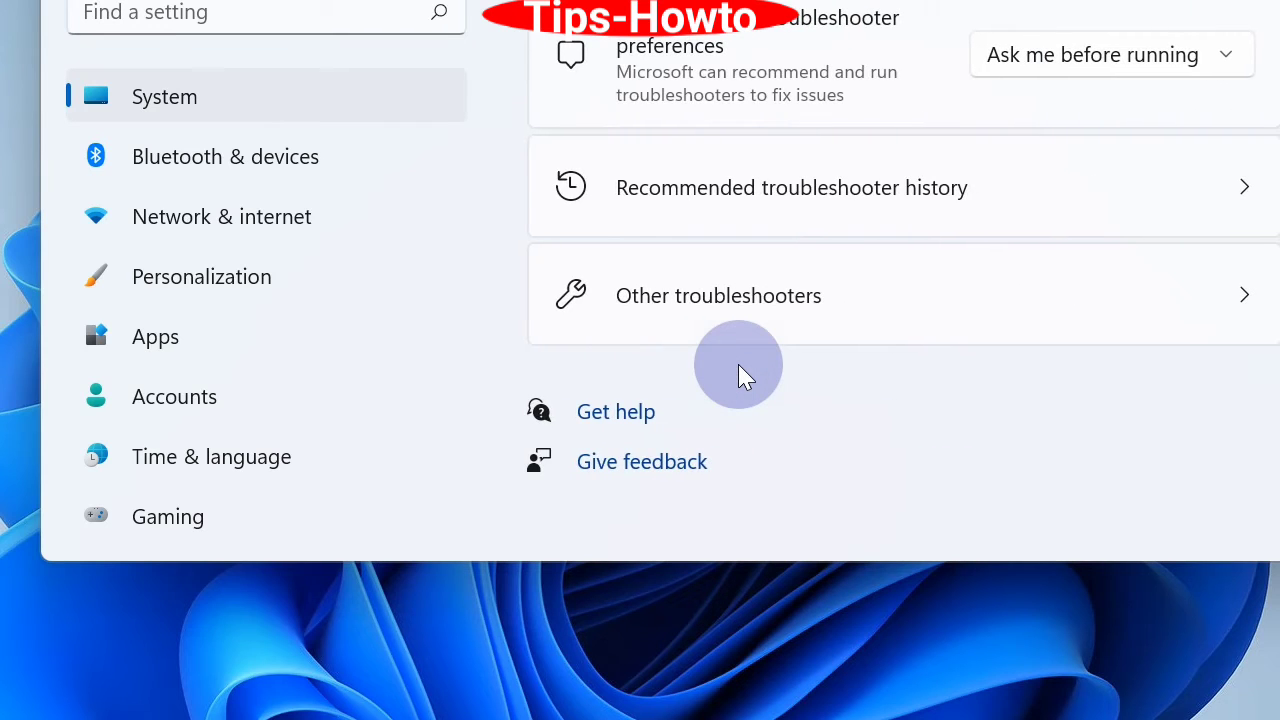
left_click(742, 297)
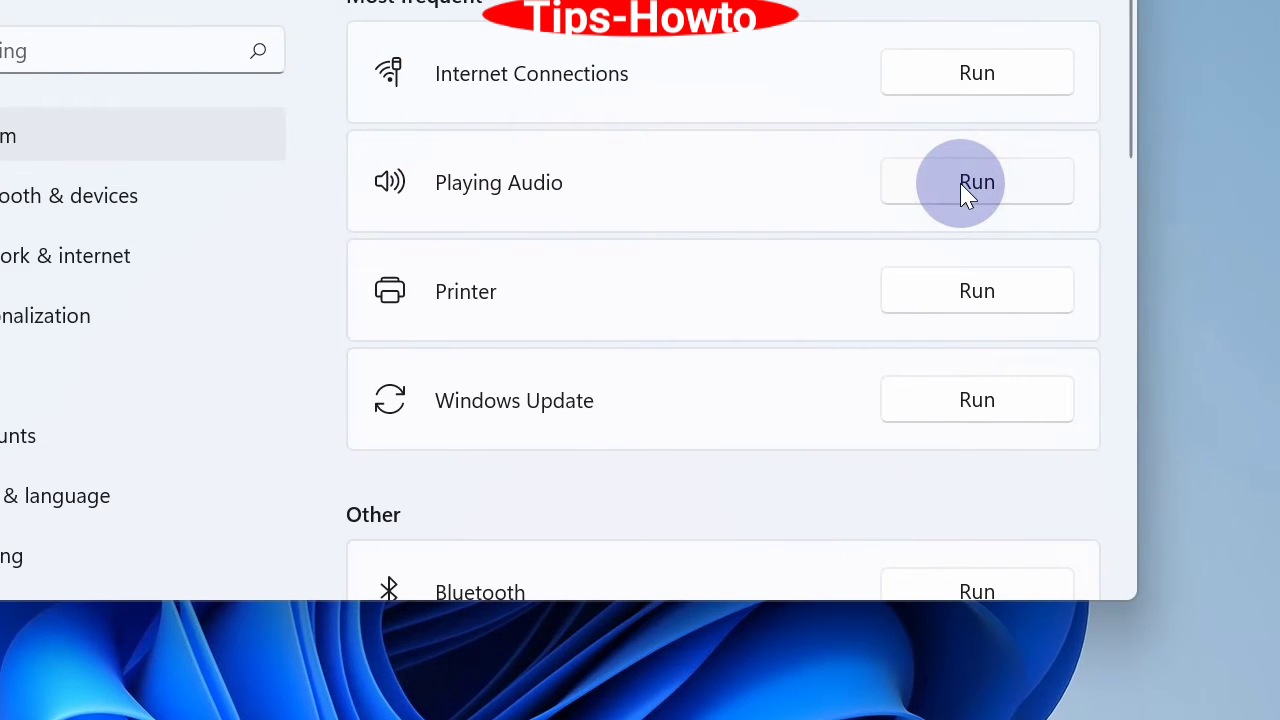
left_click(960, 183)
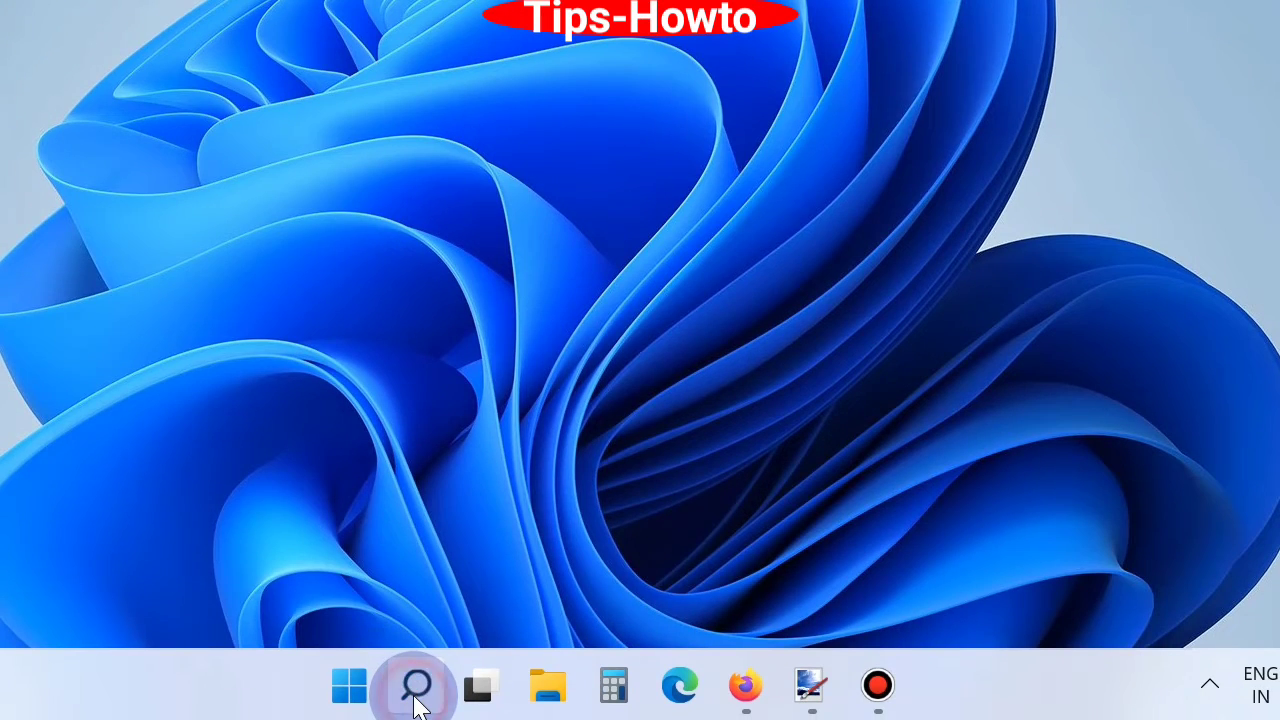
Open Command Prompt as administrator and run the system file scan with sfc /scannow.
left_click(417, 700)
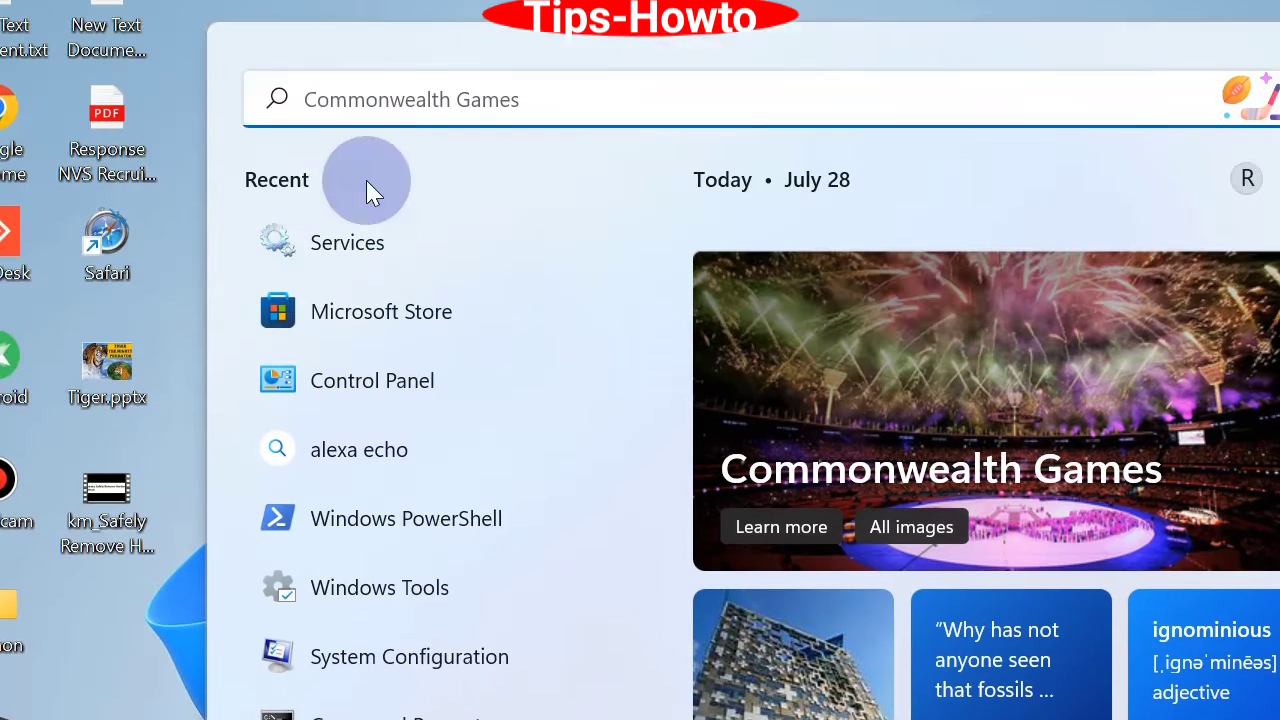
type("cmd")
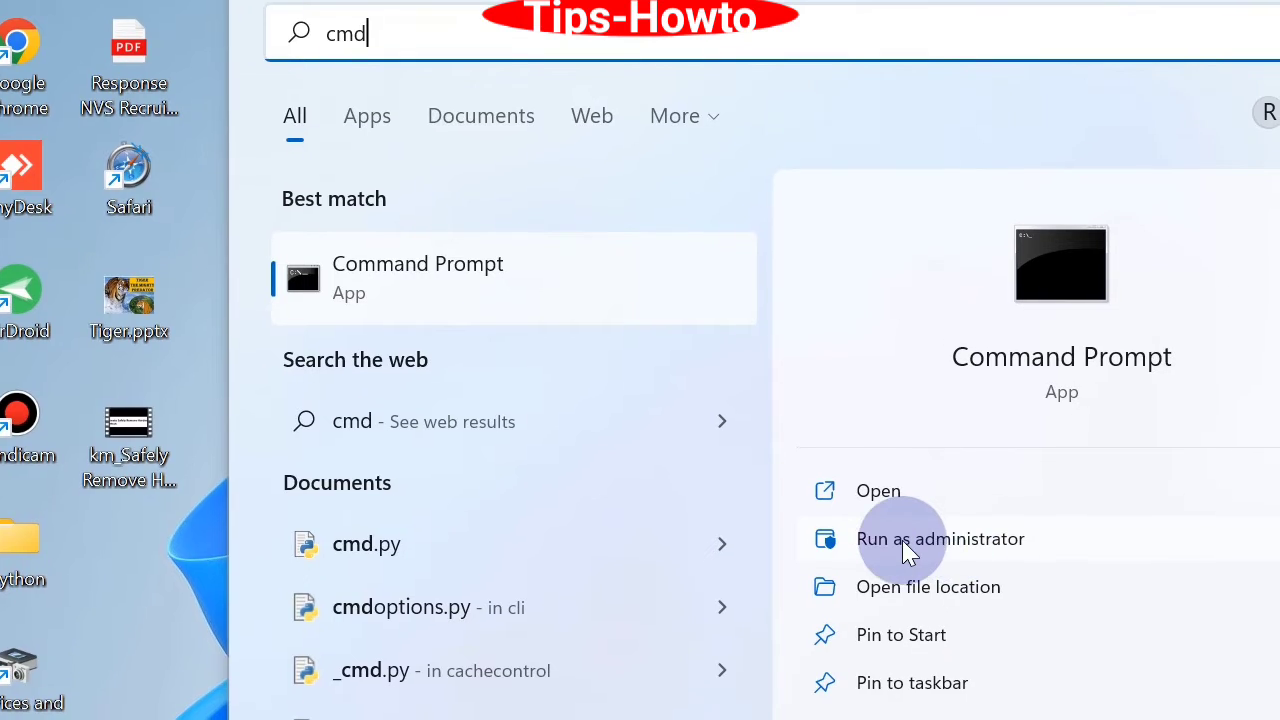
left_click(949, 661)
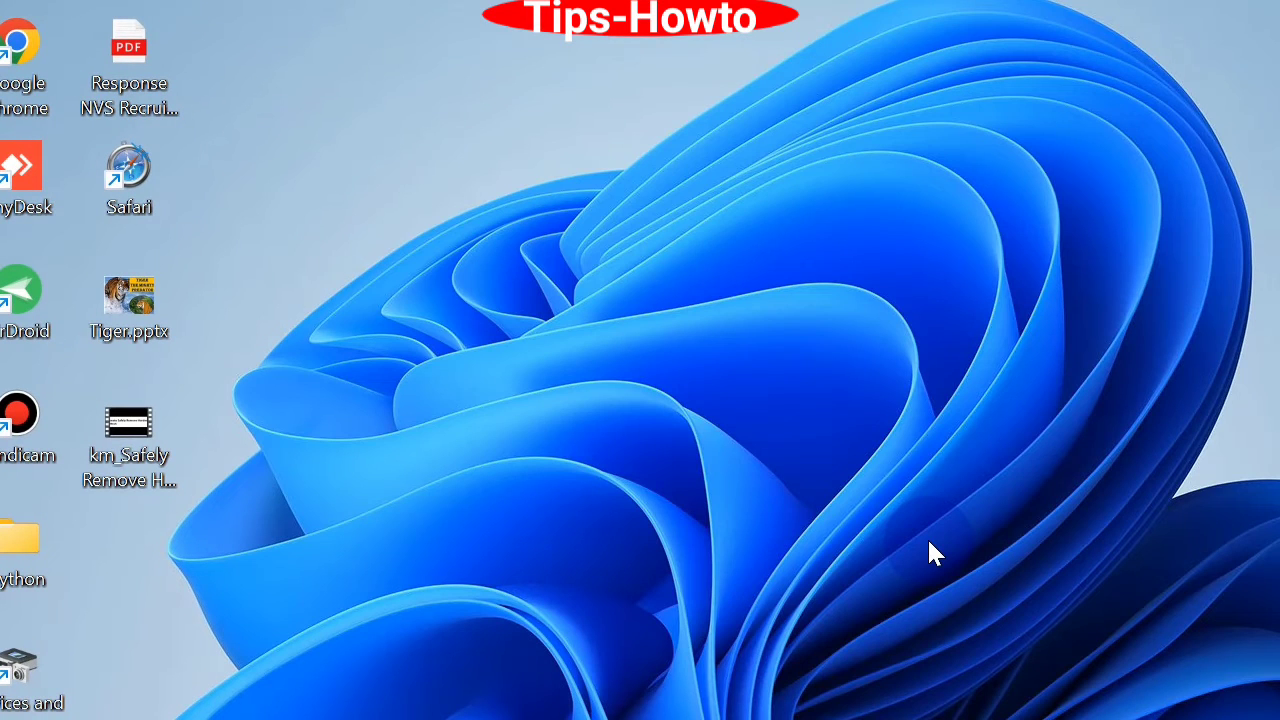
type("sfc ")
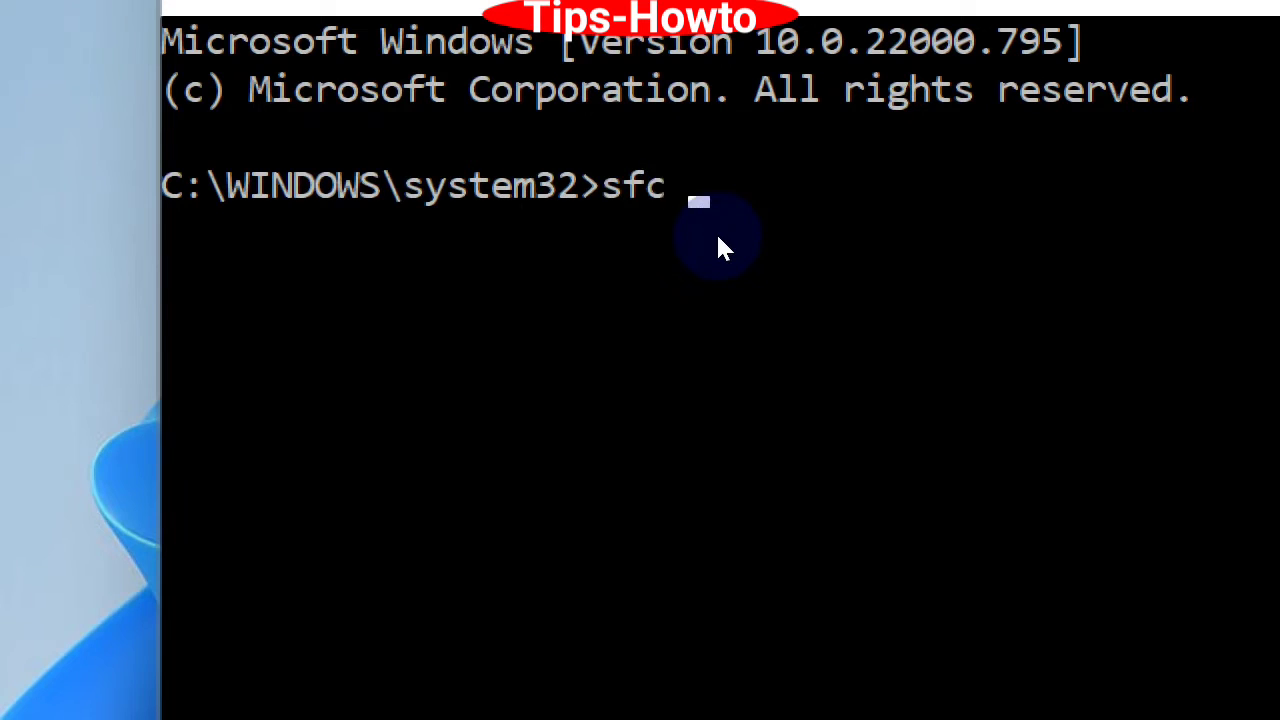
type("/s")
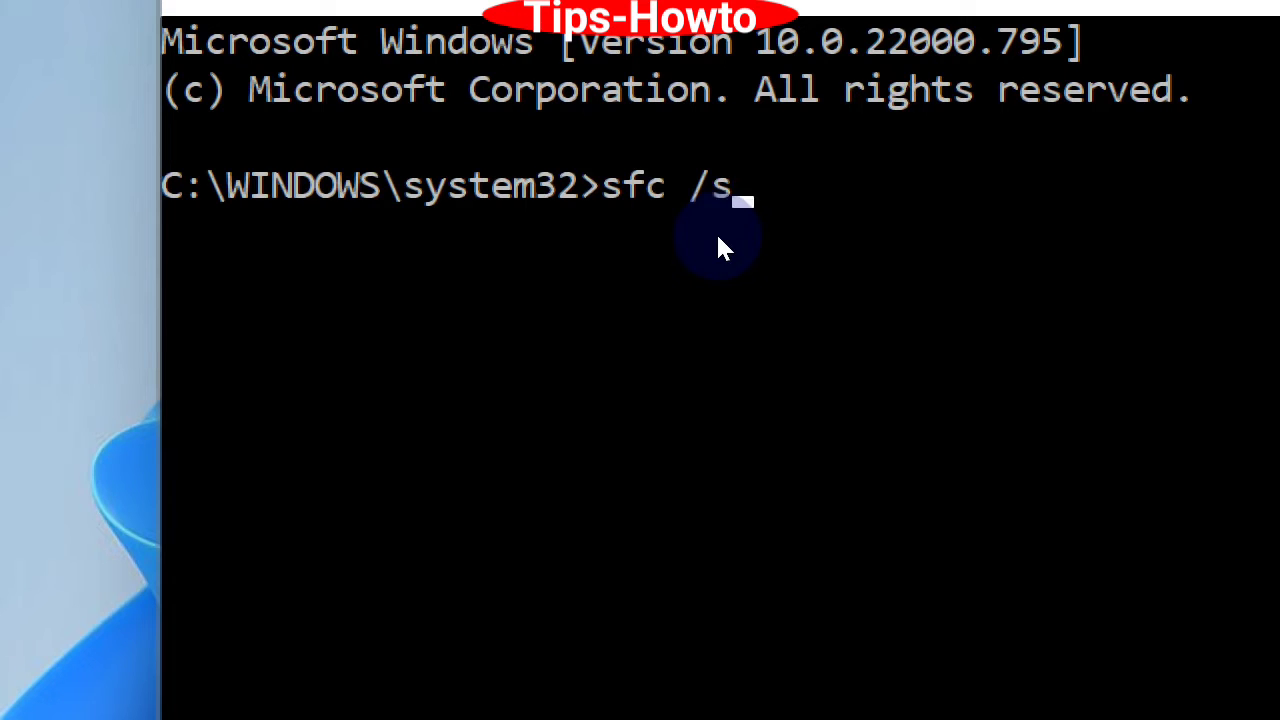
type("cannow")
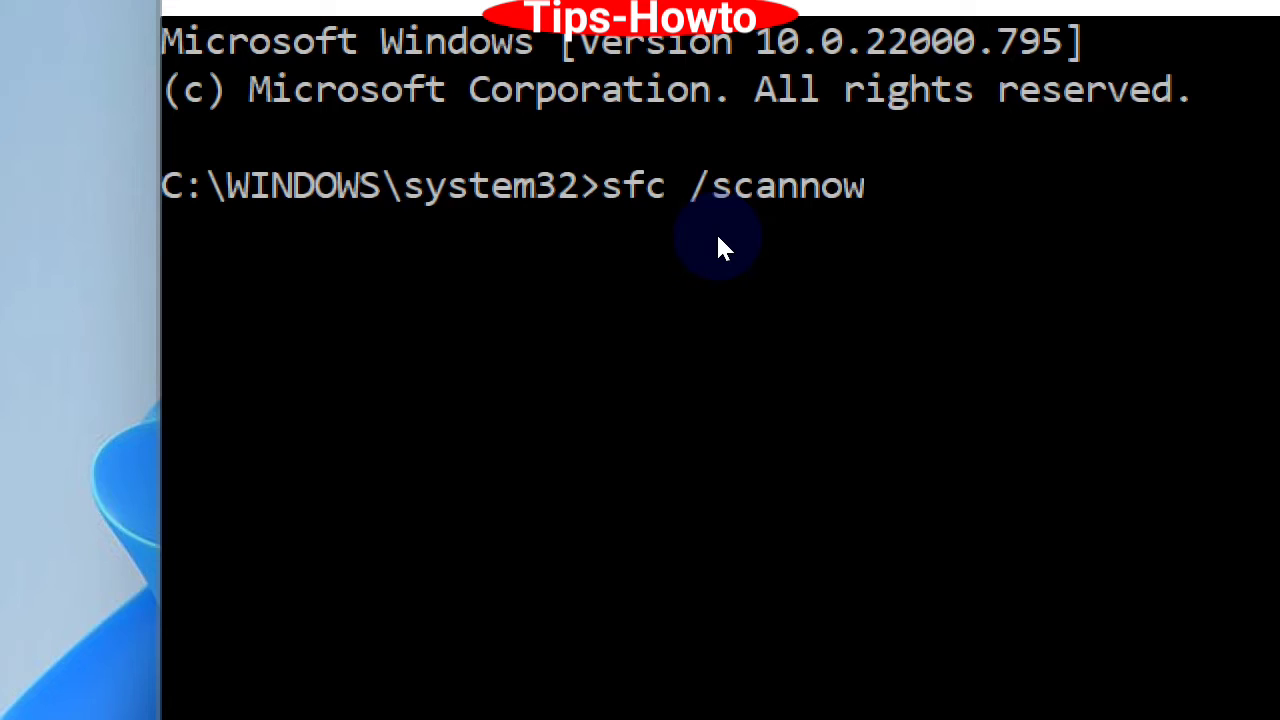
key("Return")
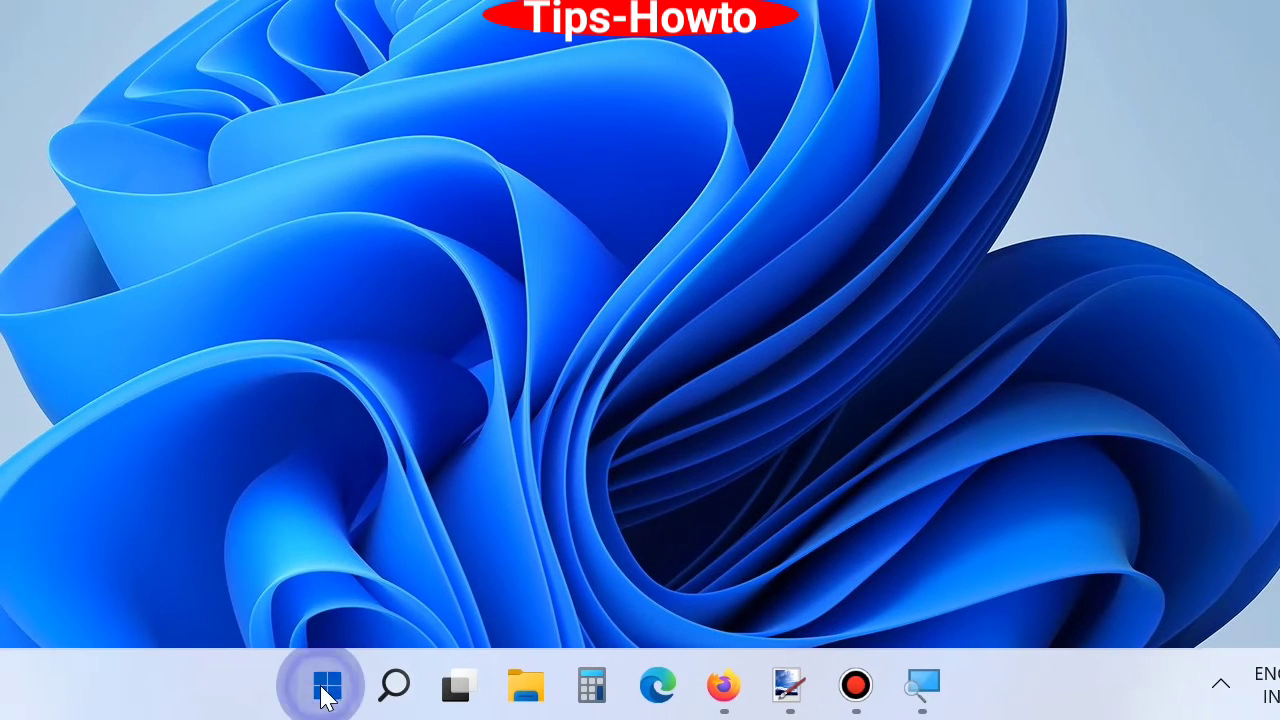
Open Device Manager and search automatically for an updated driver for boAt Rockerz under Sound, video and game controllers.
right_click(322, 690)
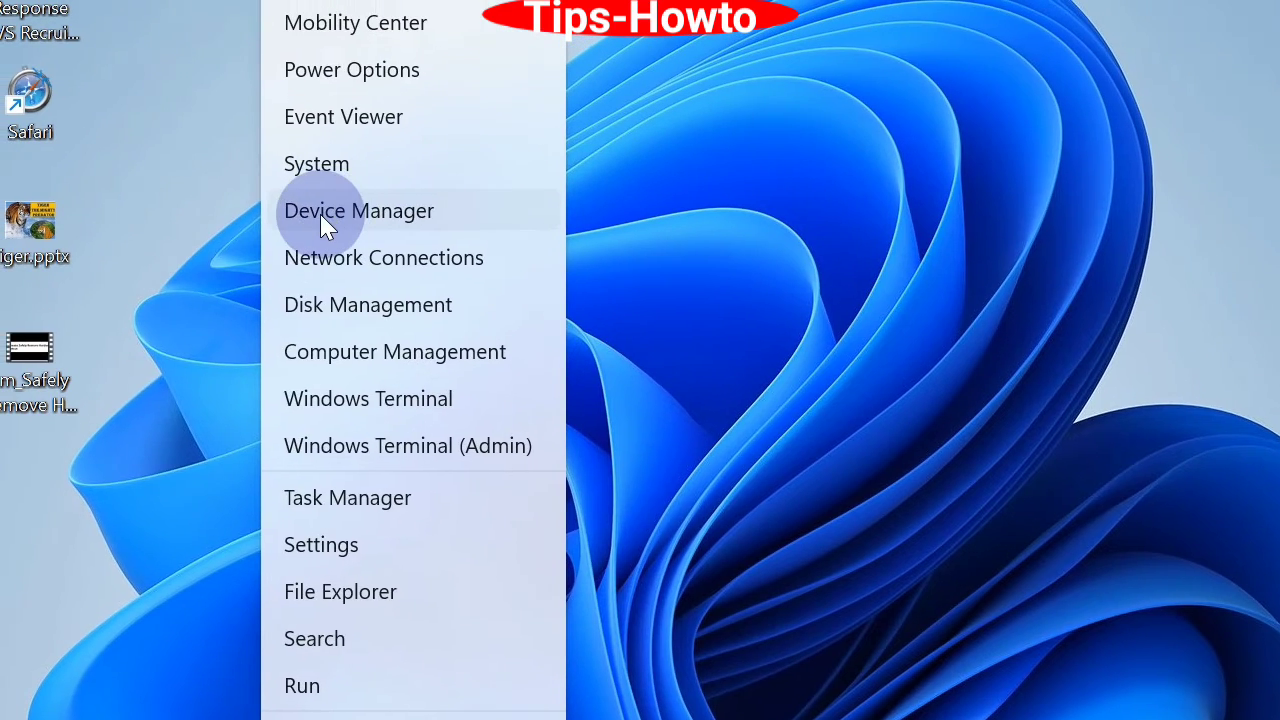
left_click(322, 200)
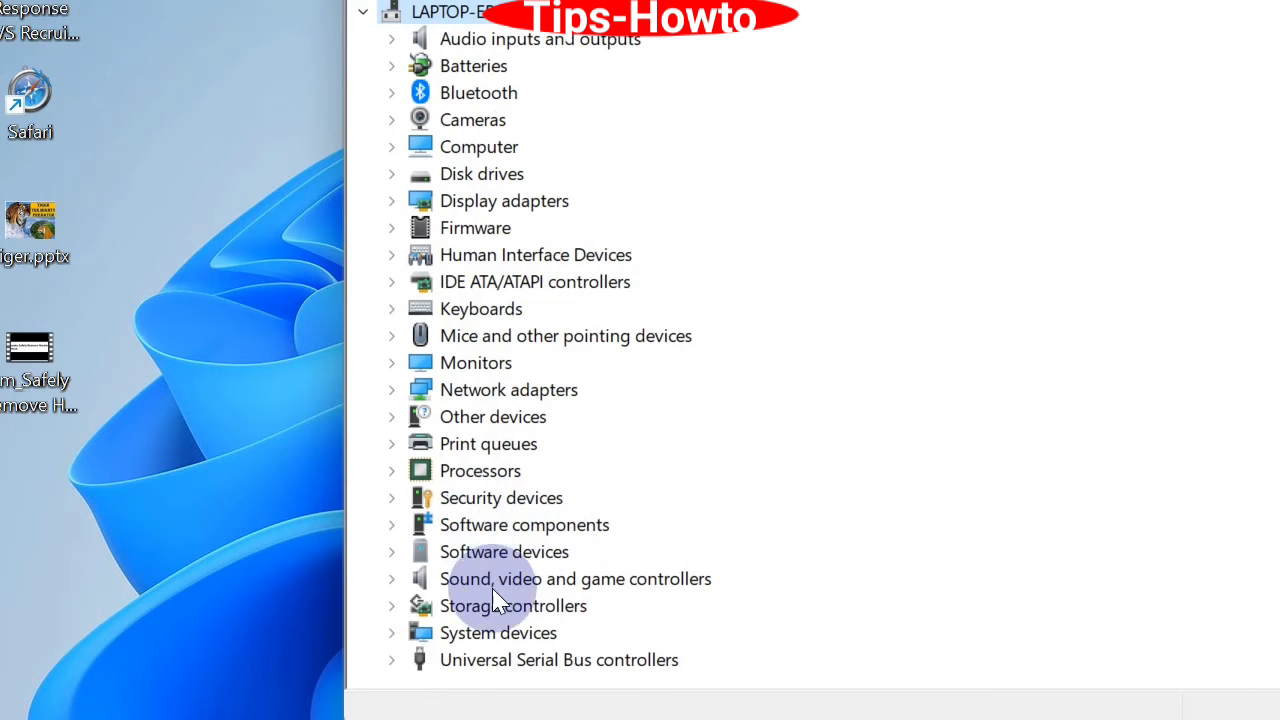
left_click(389, 578)
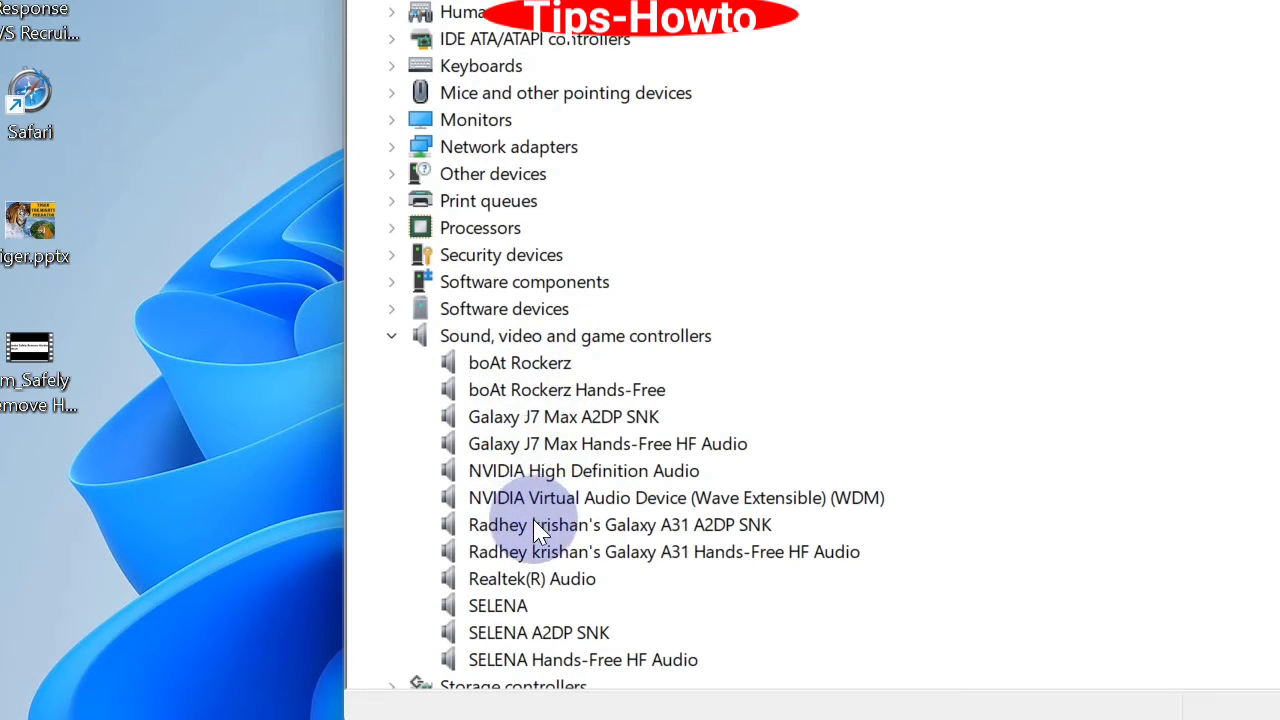
right_click(525, 364)
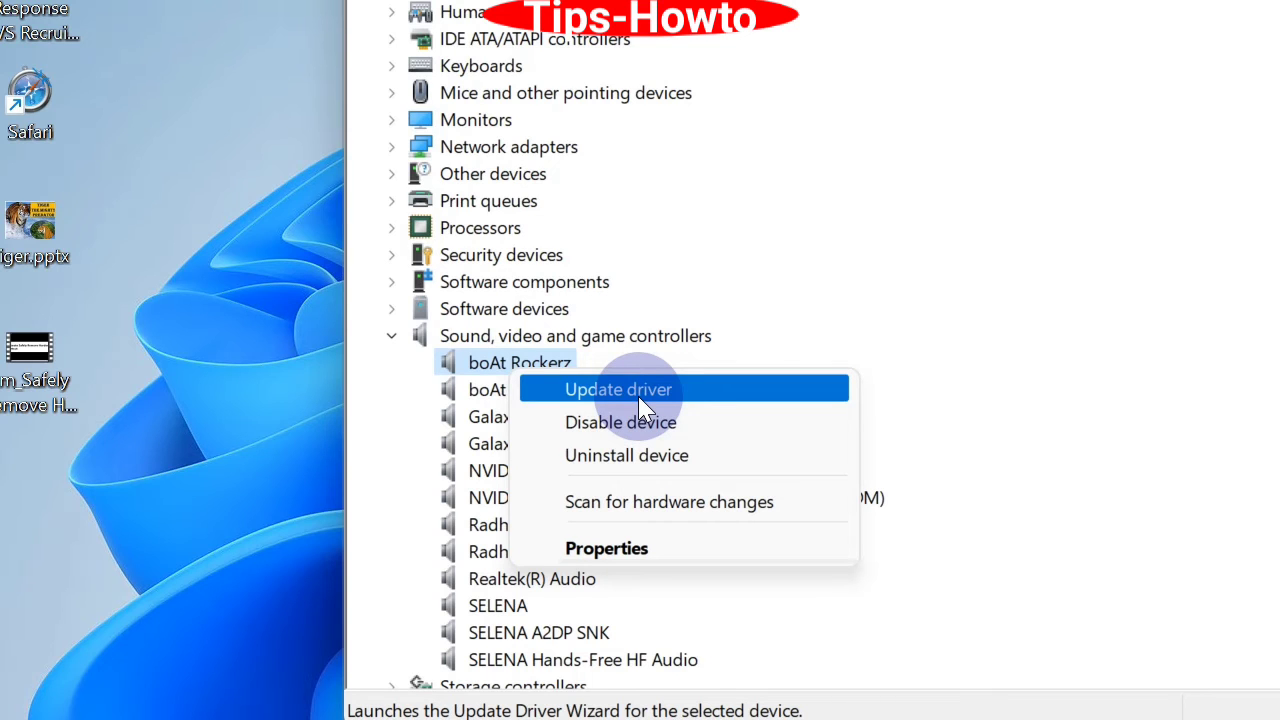
left_click(638, 397)
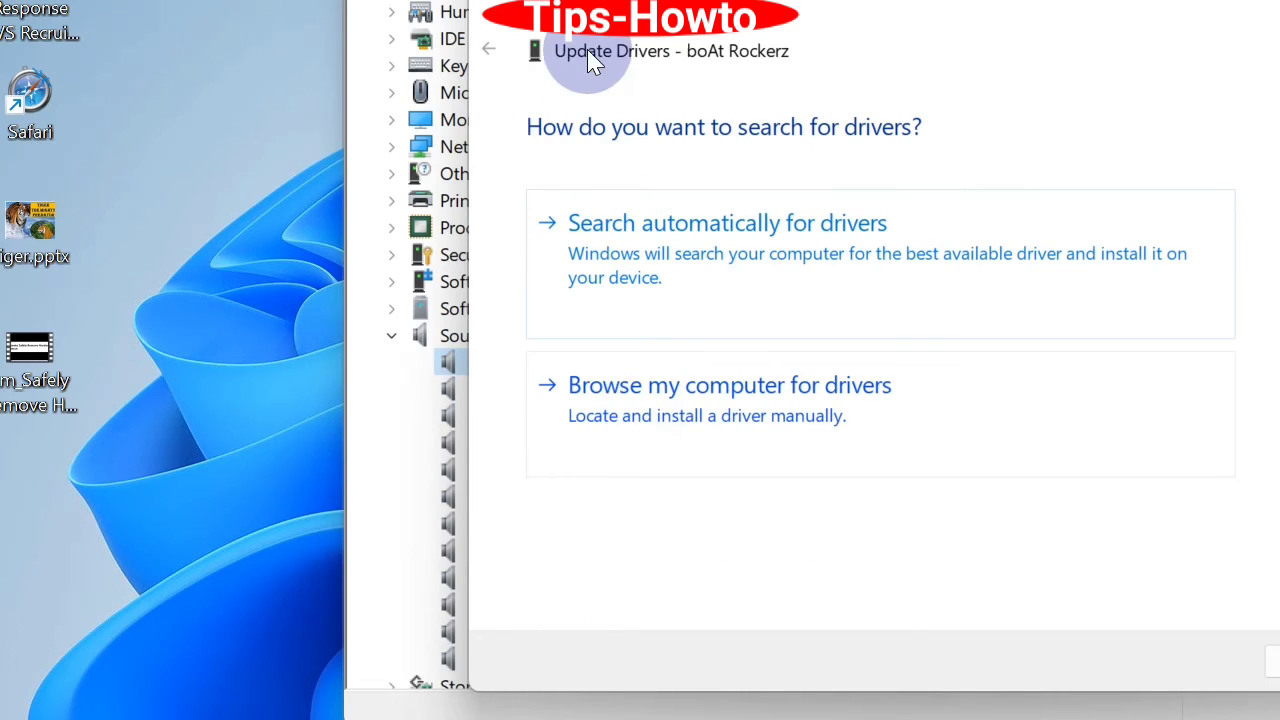
left_click(727, 244)
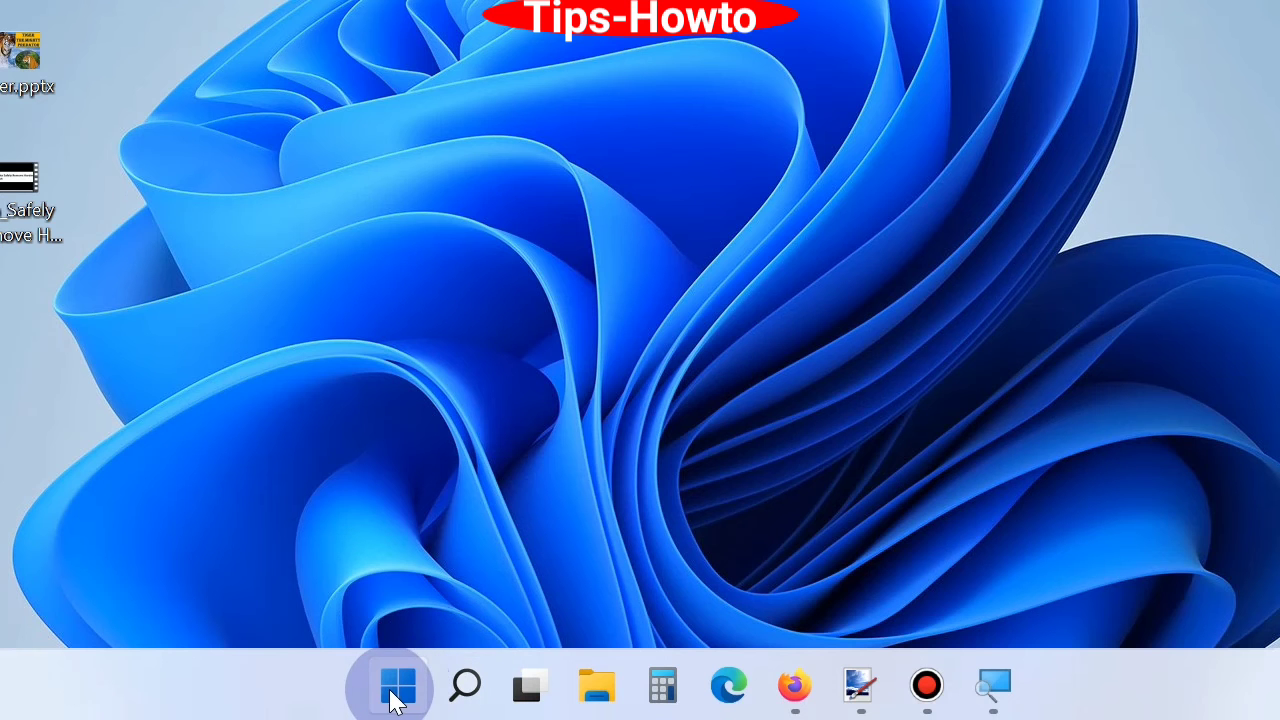
Reopen Device Manager, collapse the Network adapters category and move the window fully into view.
right_click(398, 697)
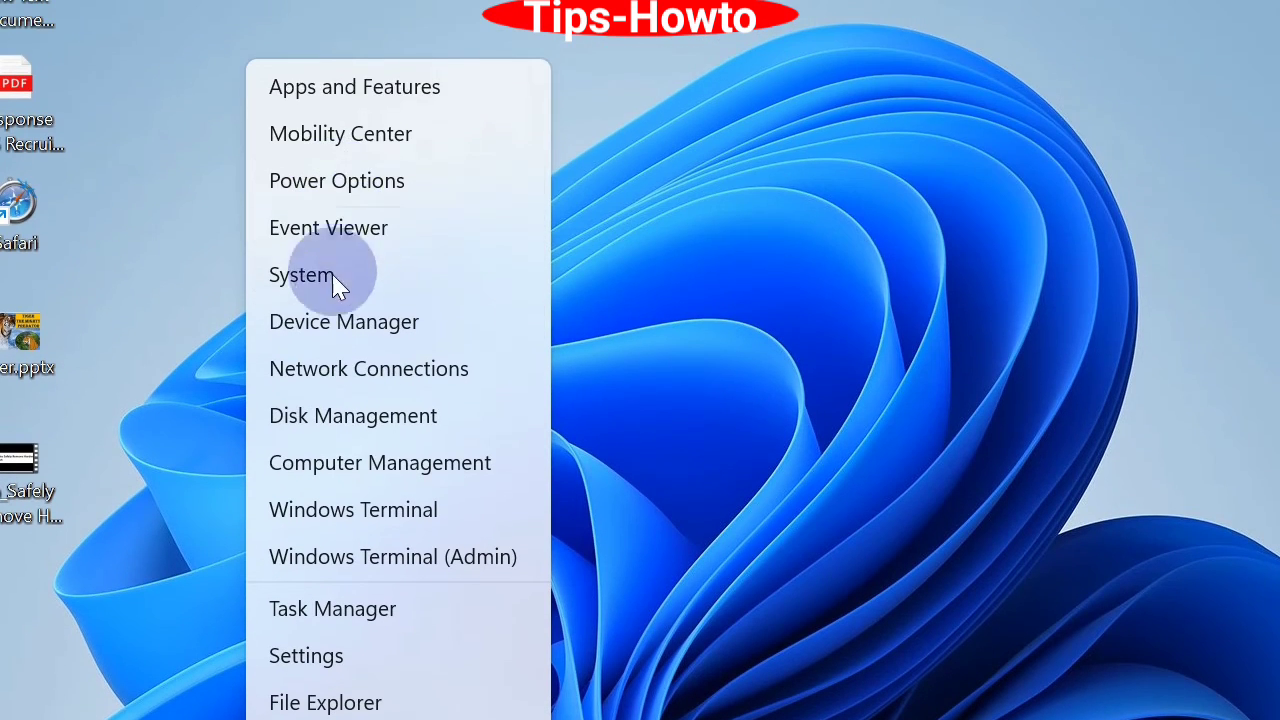
left_click(328, 322)
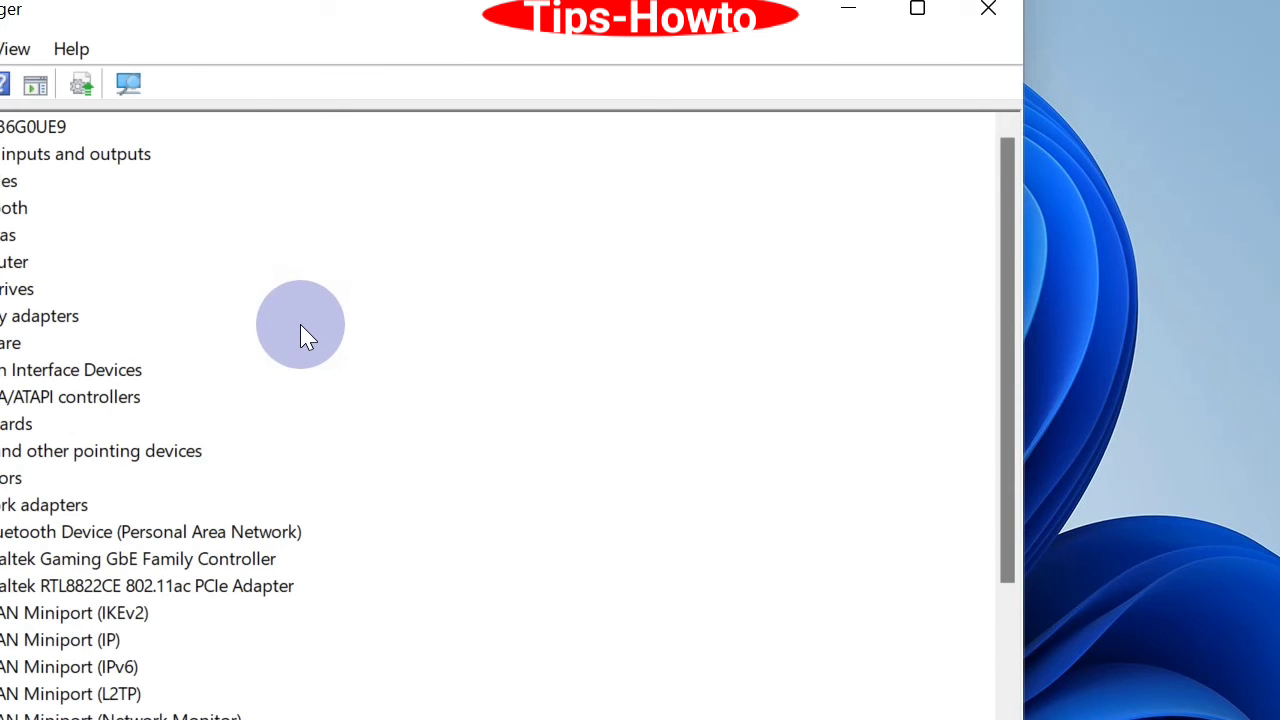
left_click(2, 505)
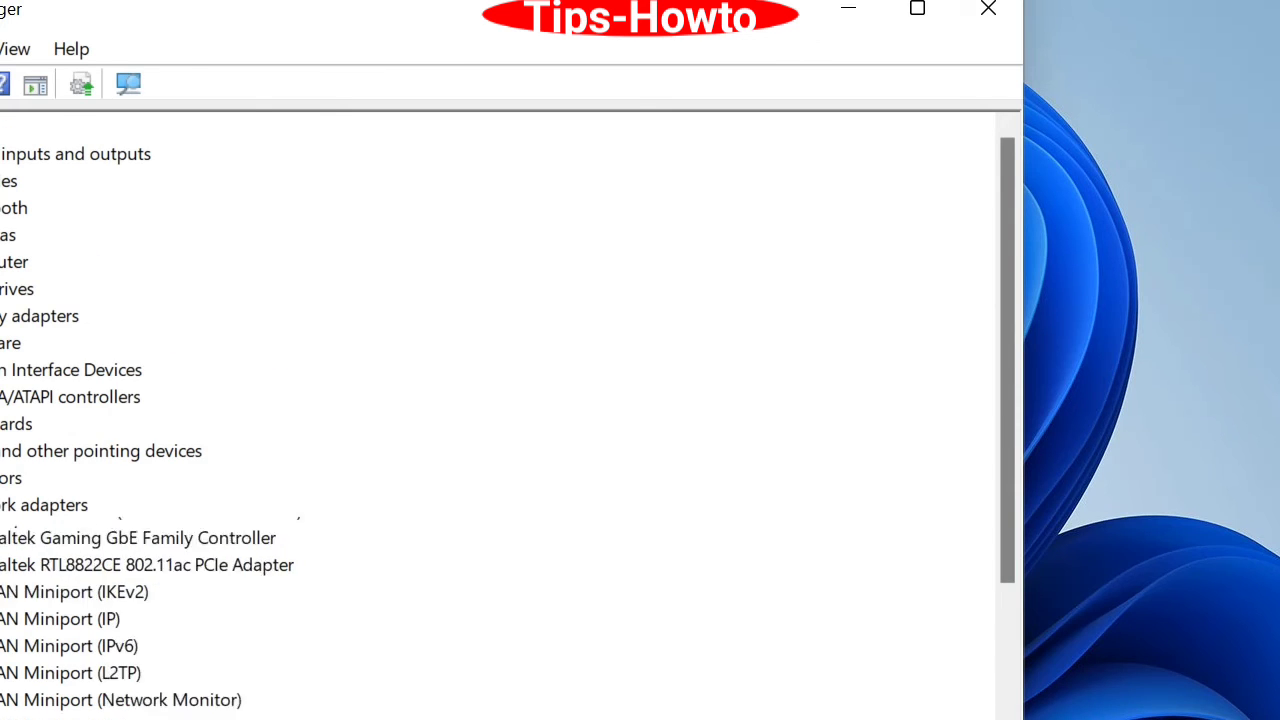
left_click_drag(71, 2, 635, 23)
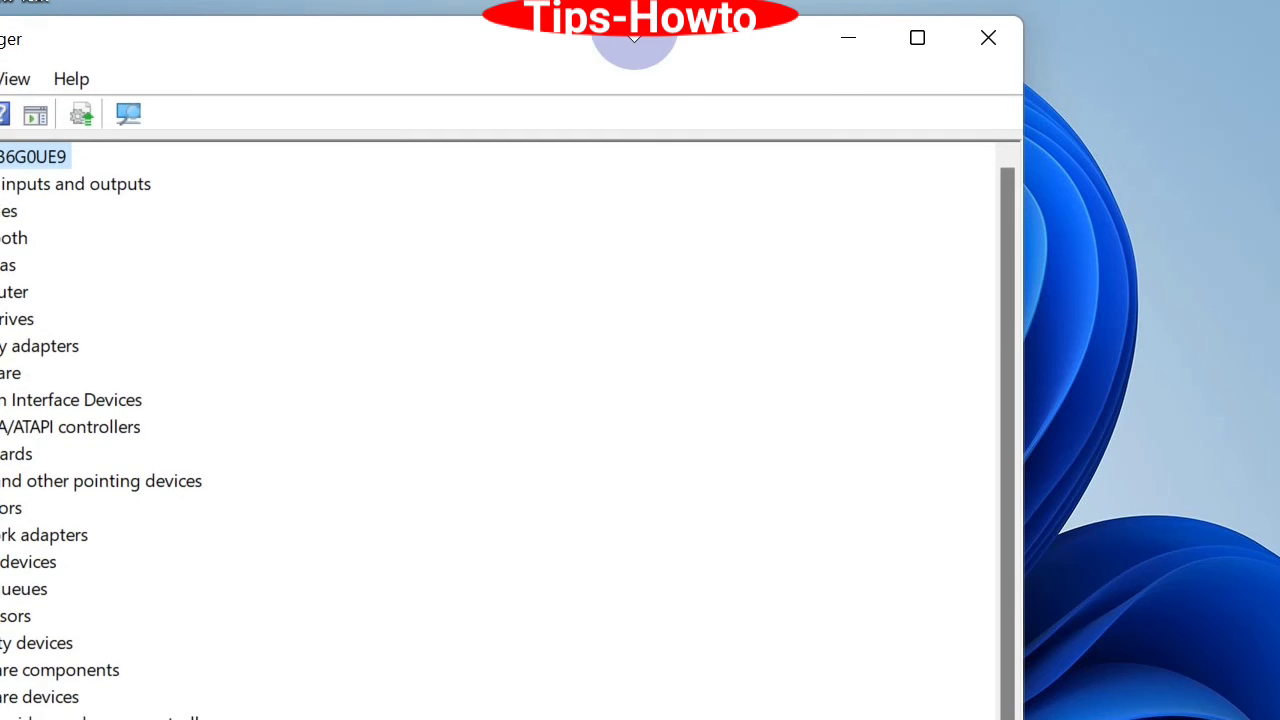
left_click_drag(367, 44, 760, 29)
Start uninstalling the Realtek(R) Audio device under Sound, video and game controllers.
scroll(477, 586, "down", 1)
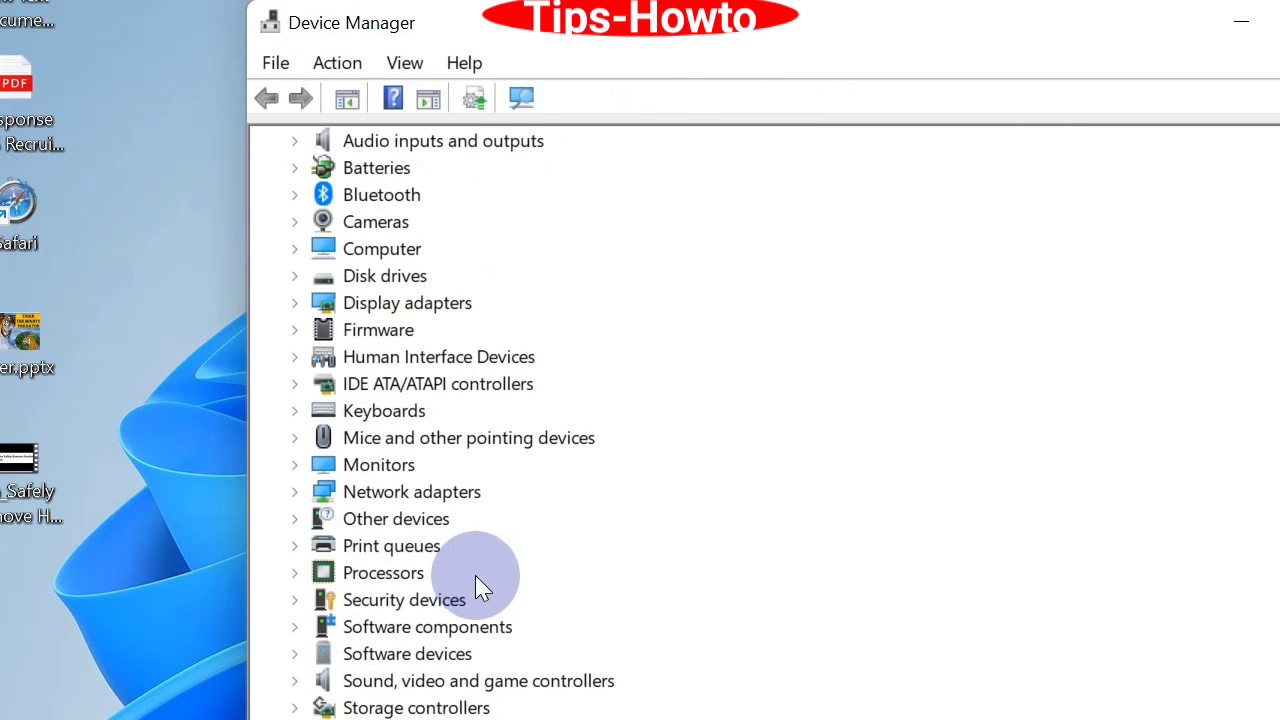
scroll(308, 688, "down", 1)
left_click(300, 676)
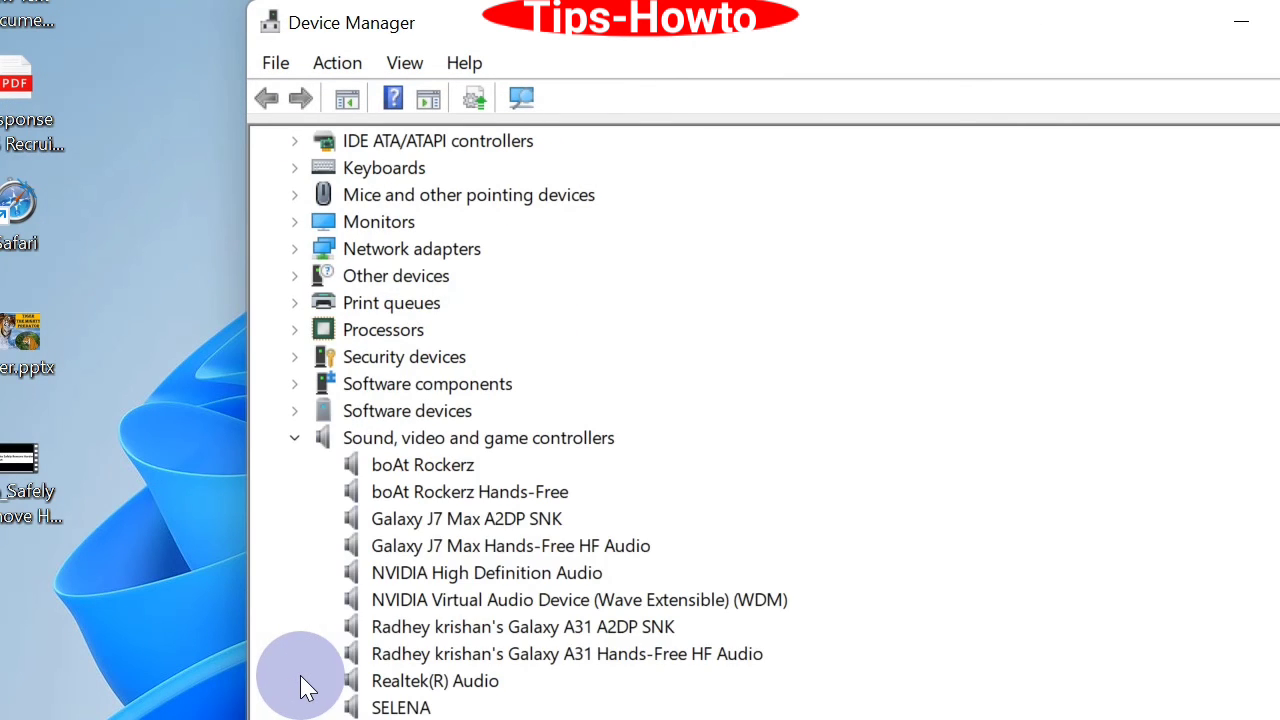
scroll(430, 680, "down", 1)
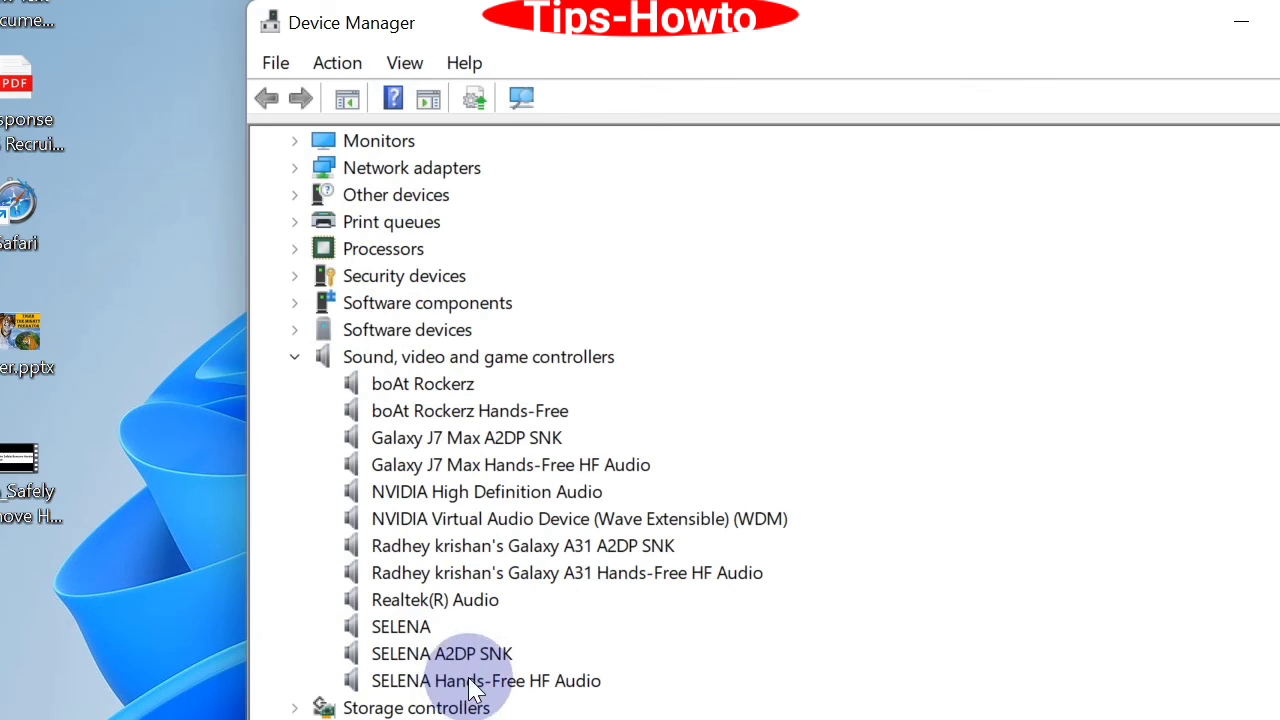
right_click(448, 599)
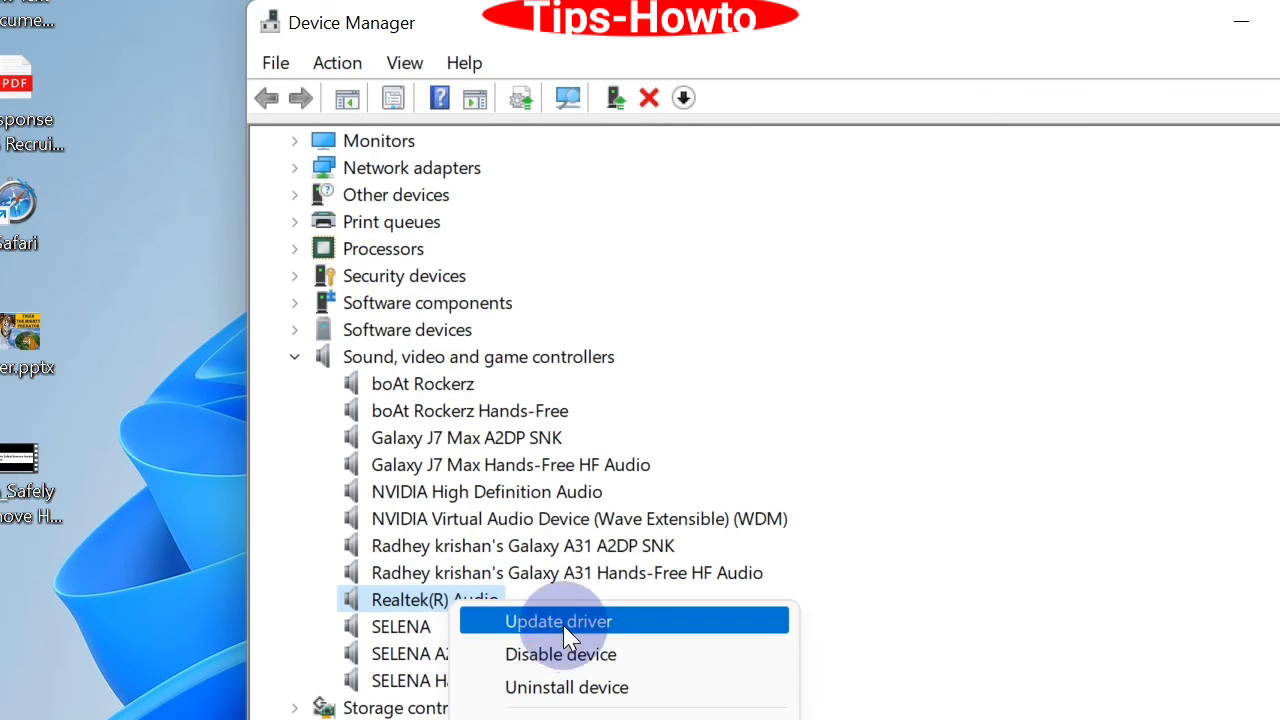
left_click(580, 689)
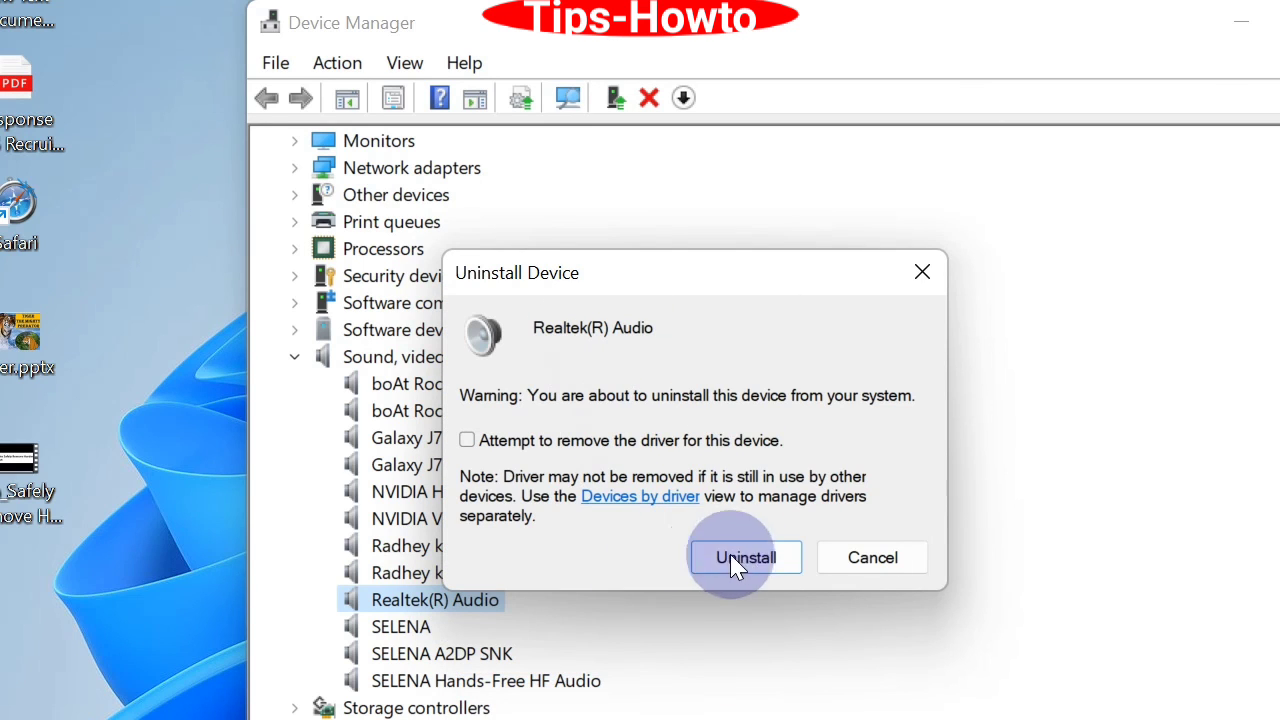